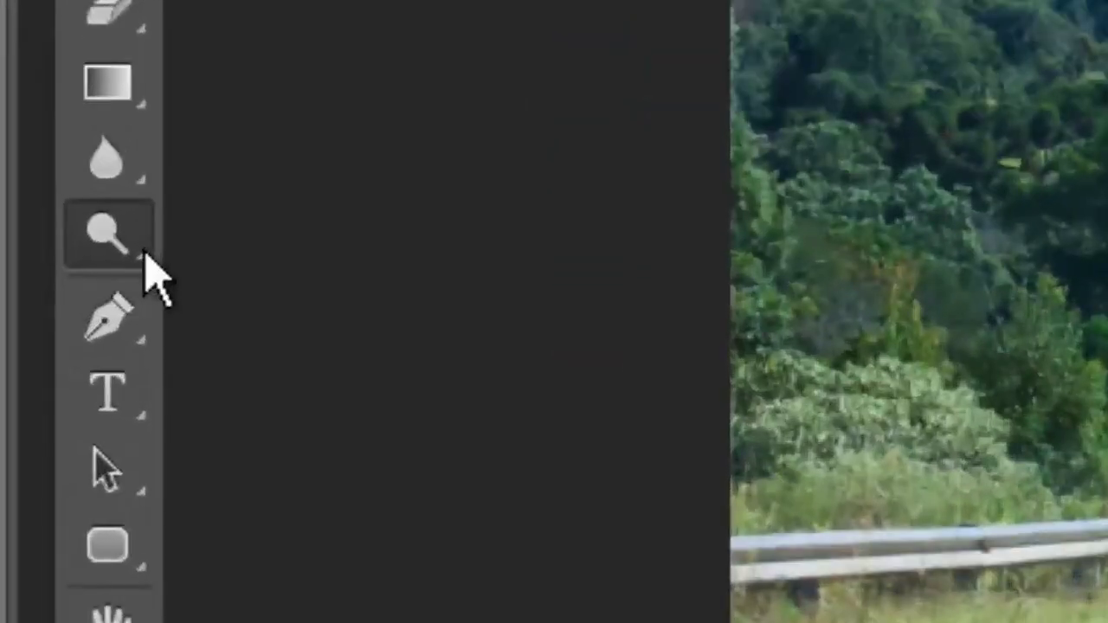
- Select the Dodge (Herramienta Sobreexponer) tool from its toolbox group
right_click(41, 357)
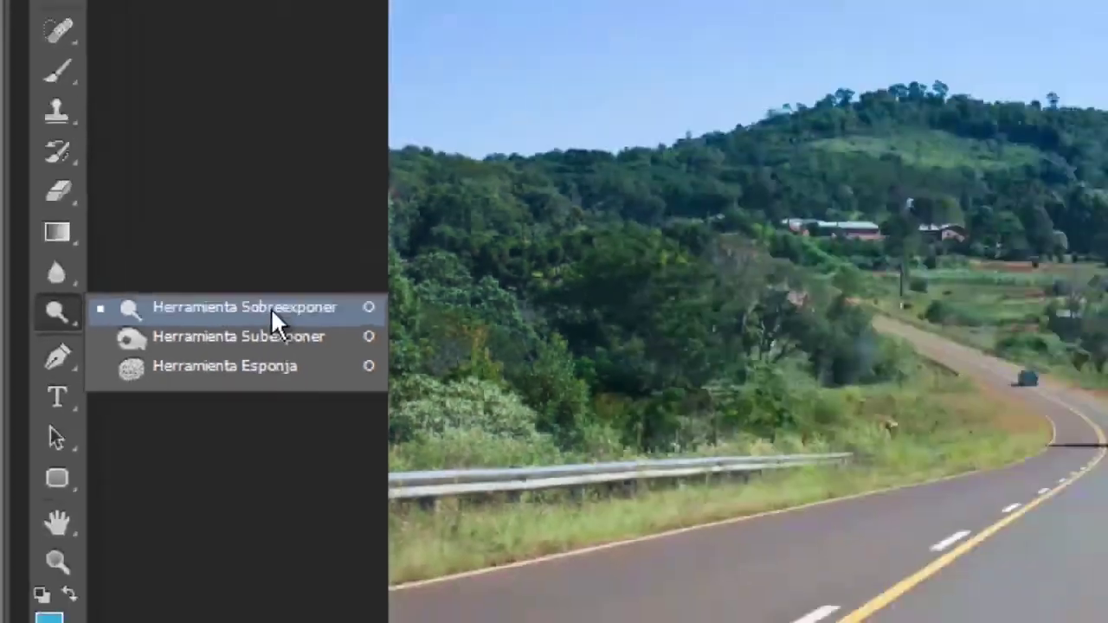
click(513, 233)
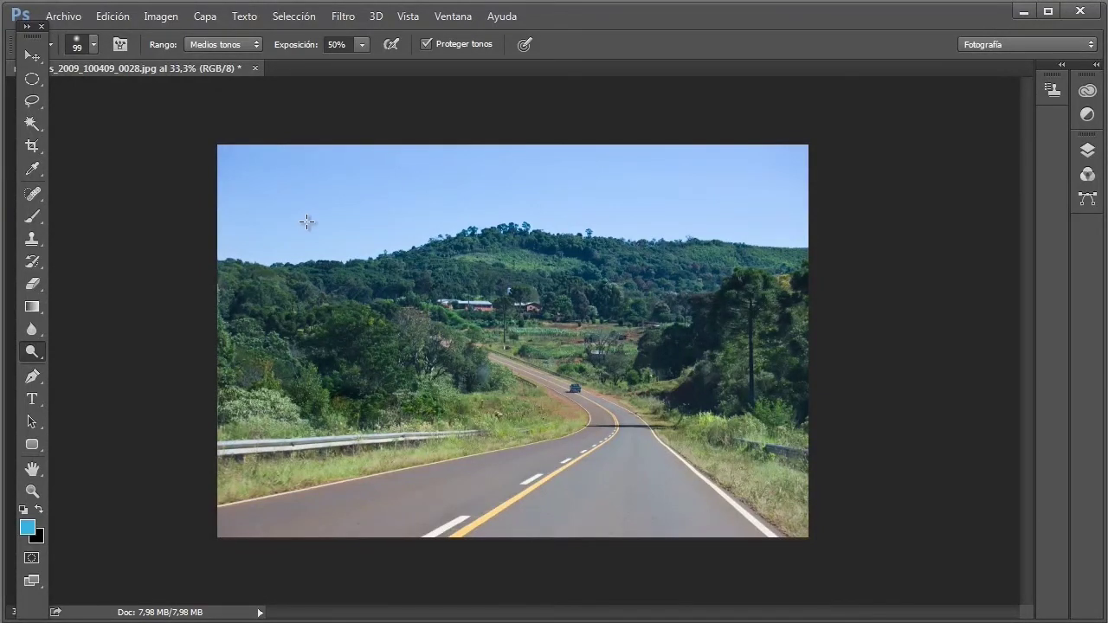
- Show the true-size brush outline, zoom to 50%, and dodge a band across the hillside
key(Caps_Lock)
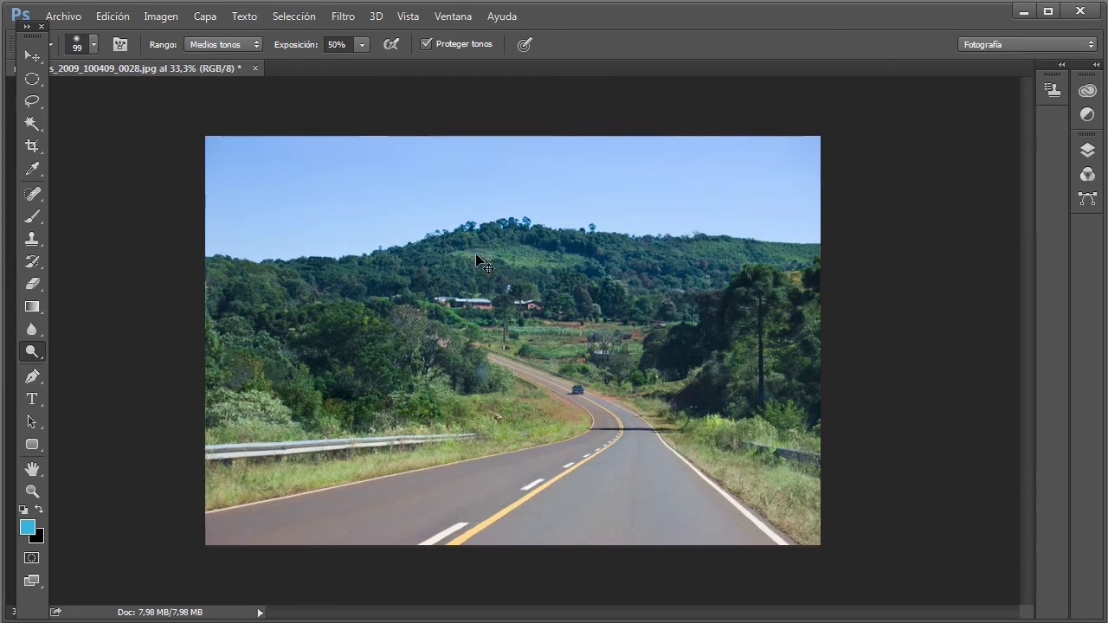
key(ctrl+plus)
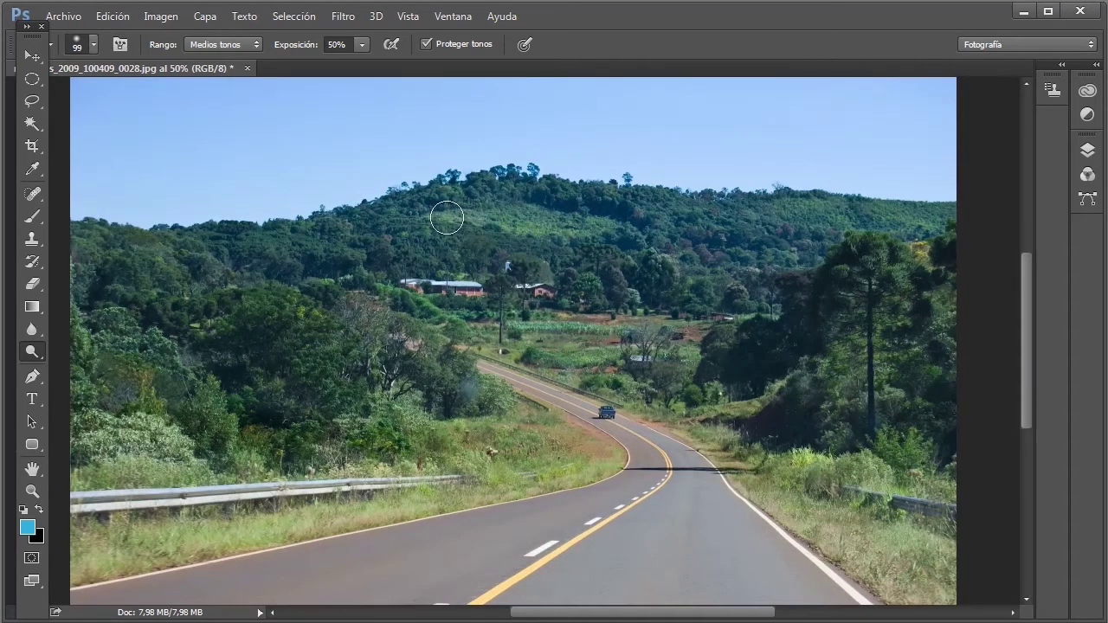
drag(447, 217, 582, 230)
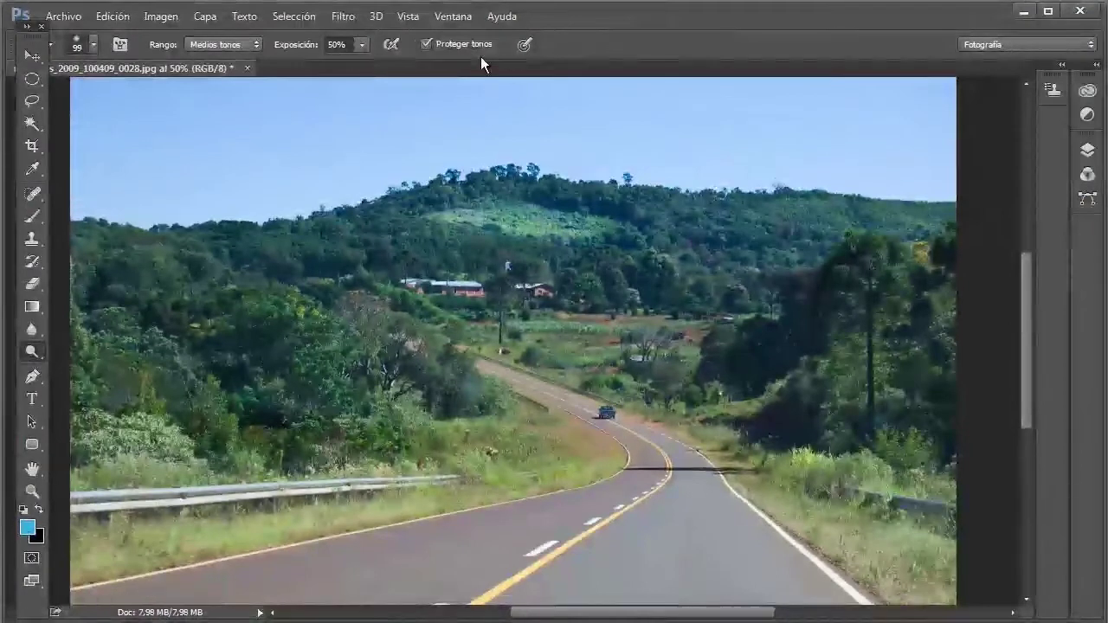
- Show the History panel and compare the opened photo against the latest dodge step
click(456, 17)
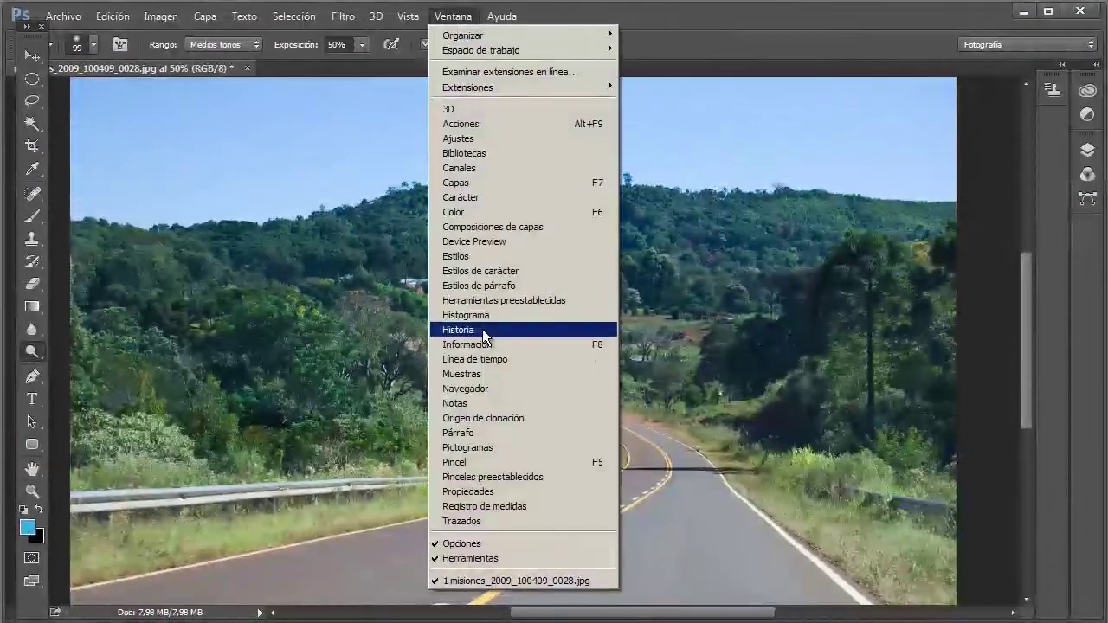
click(485, 330)
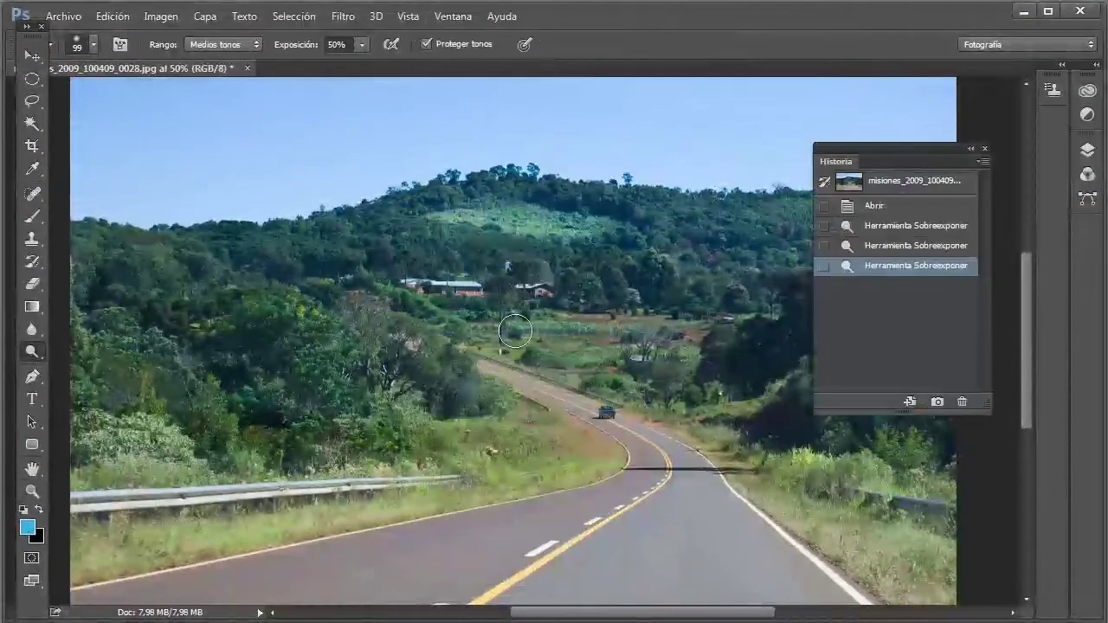
click(937, 211)
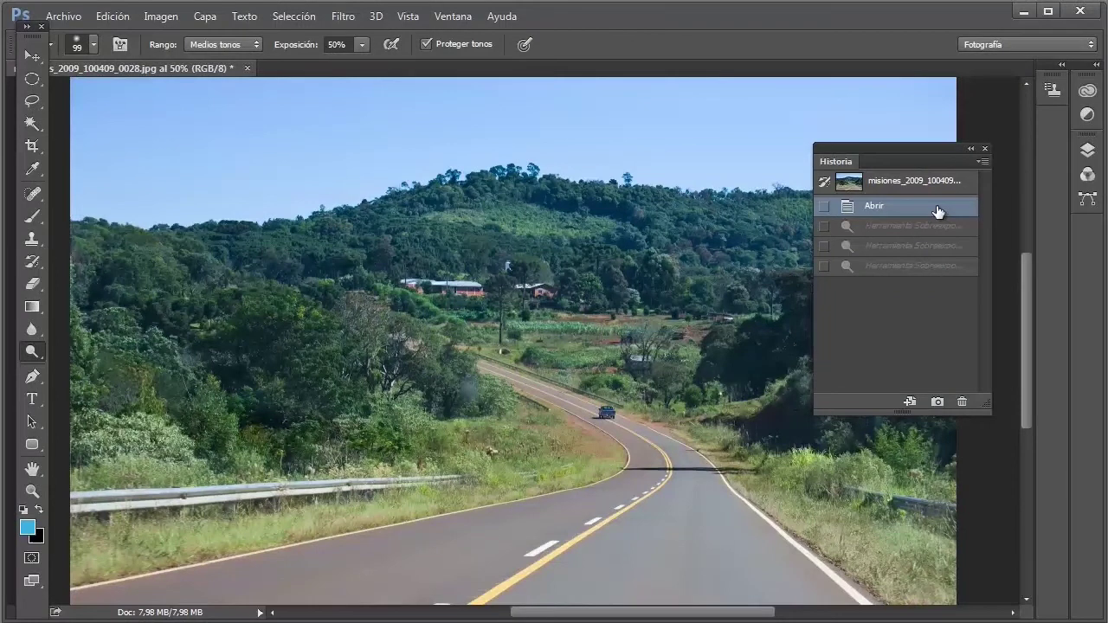
click(919, 275)
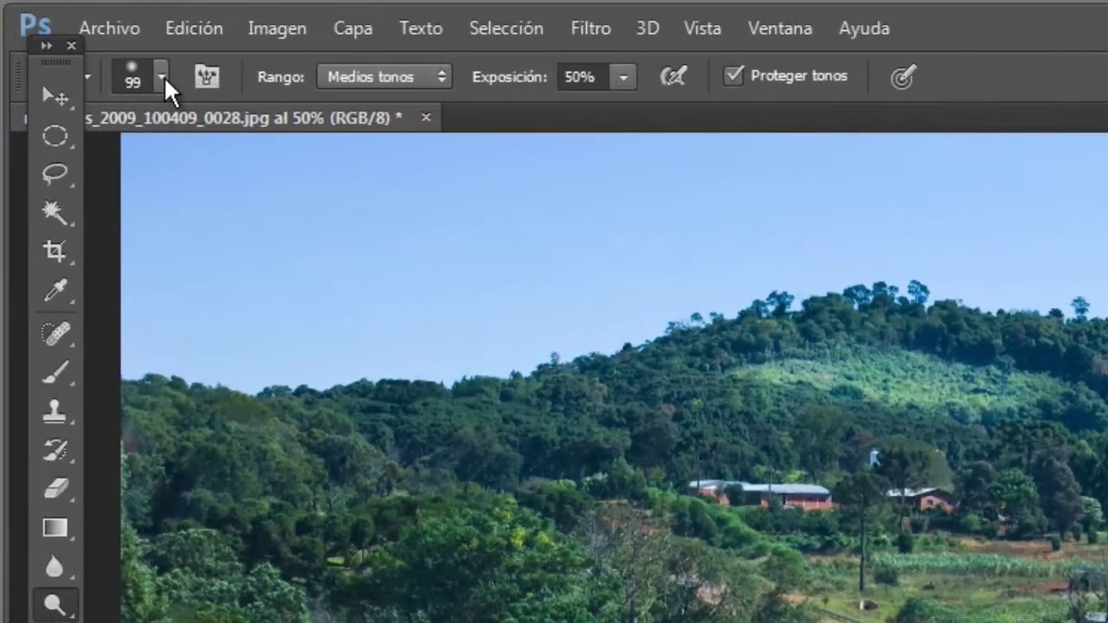
- Enlarge the dodge brush to 261 px
click(164, 78)
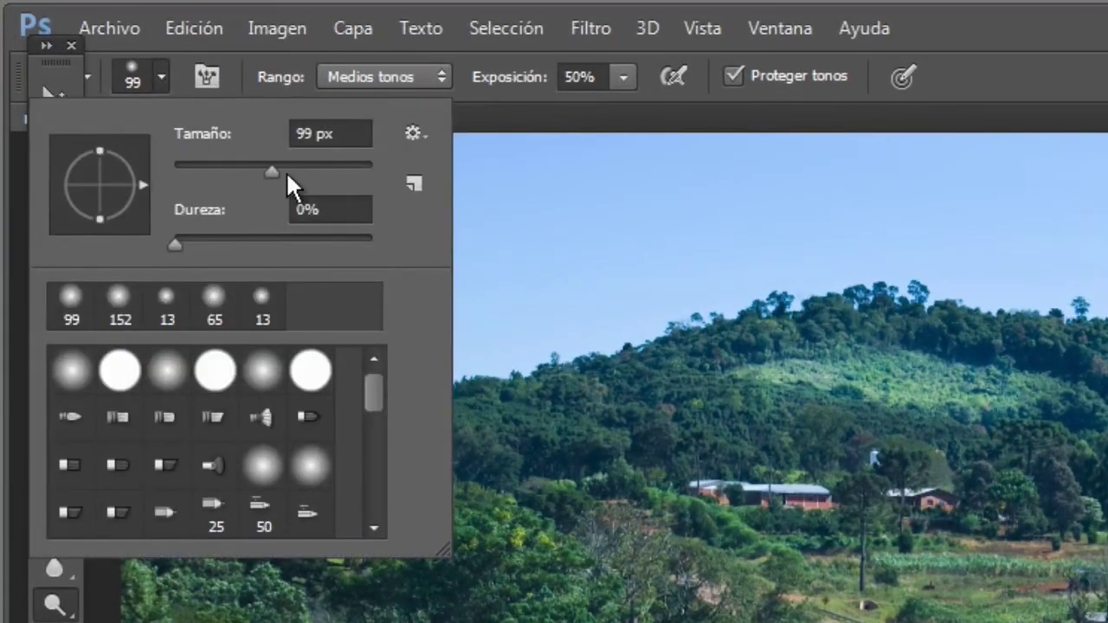
click(316, 166)
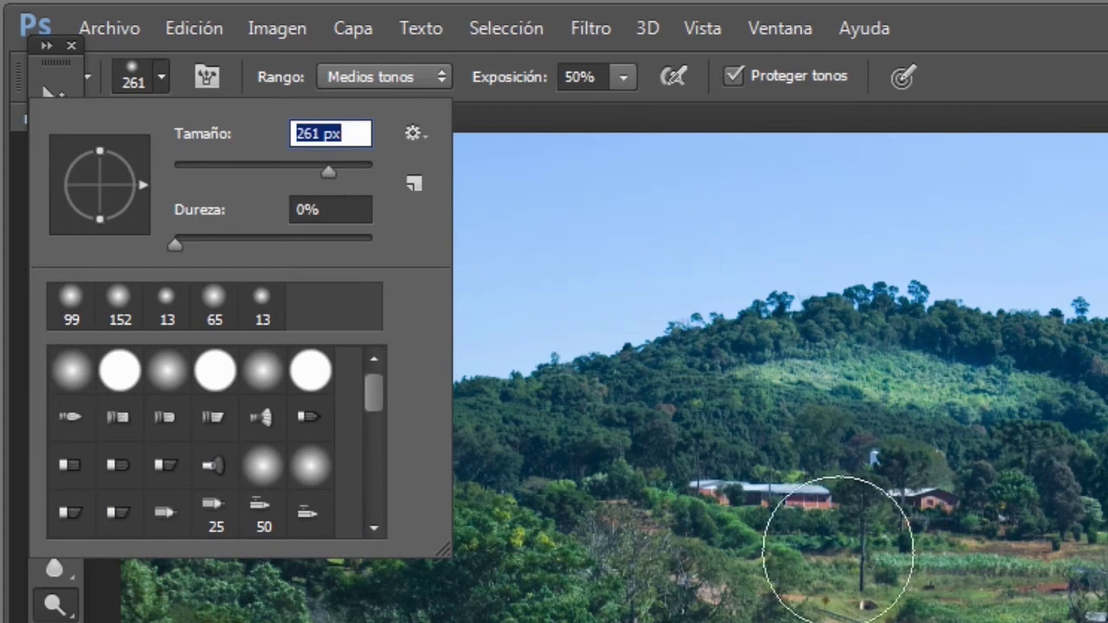
key(Return)
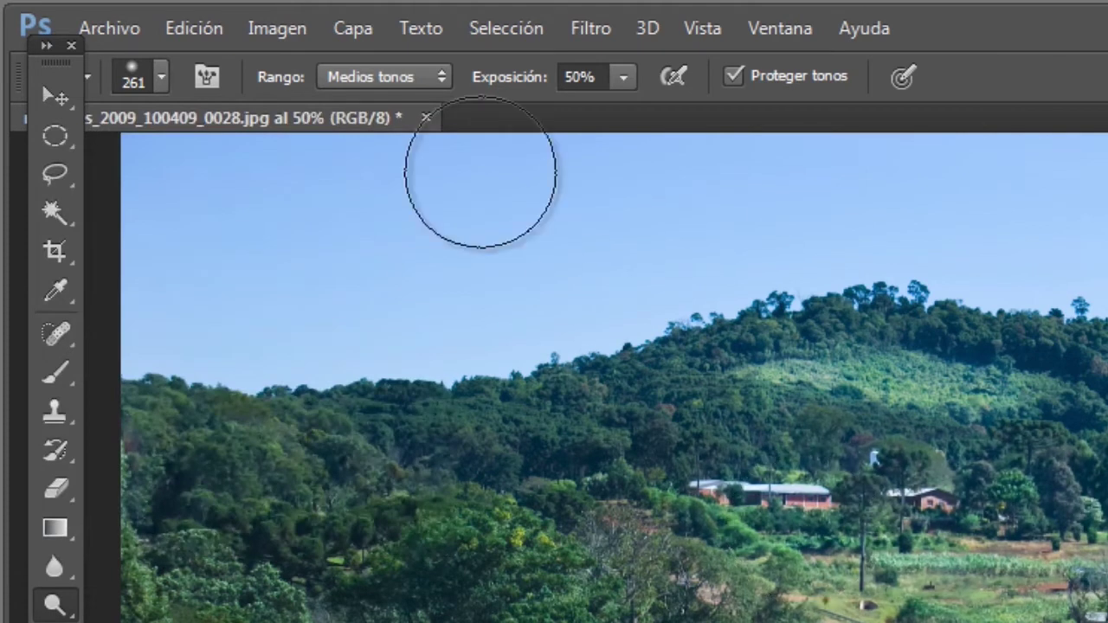
- Lighten the houses and bushes with a 21 px brush, then enlarge it to about 185 px
click(162, 76)
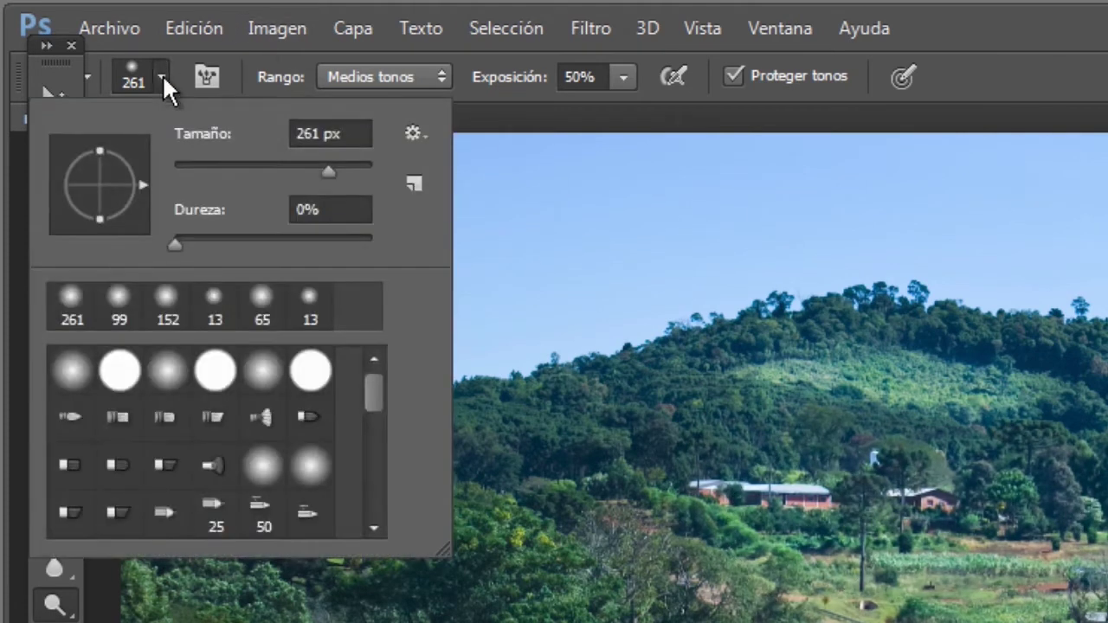
click(194, 166)
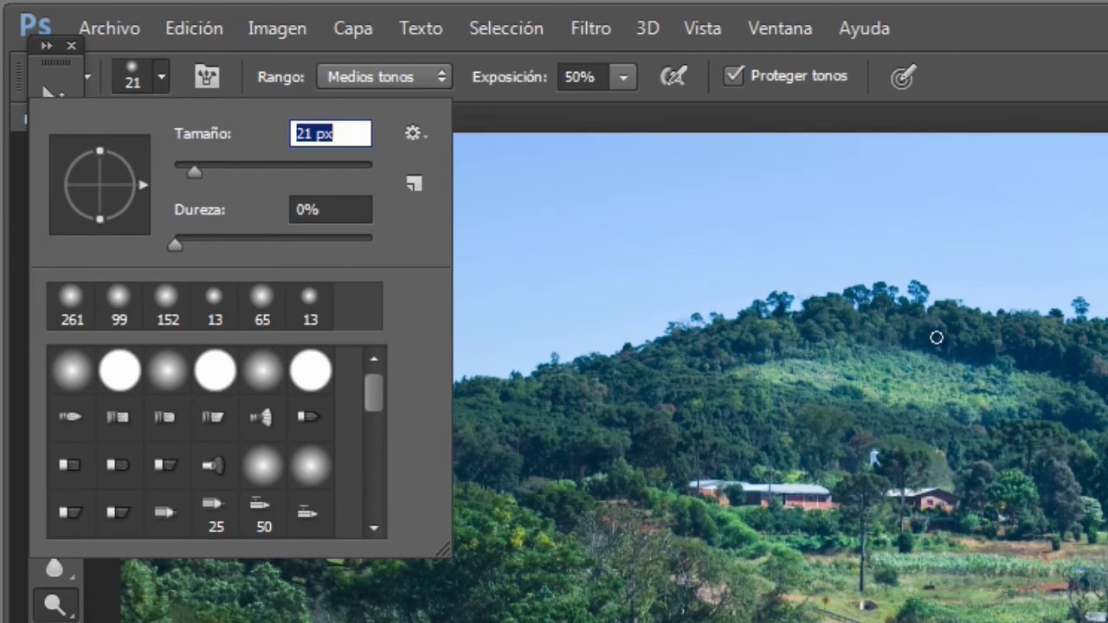
click(827, 498)
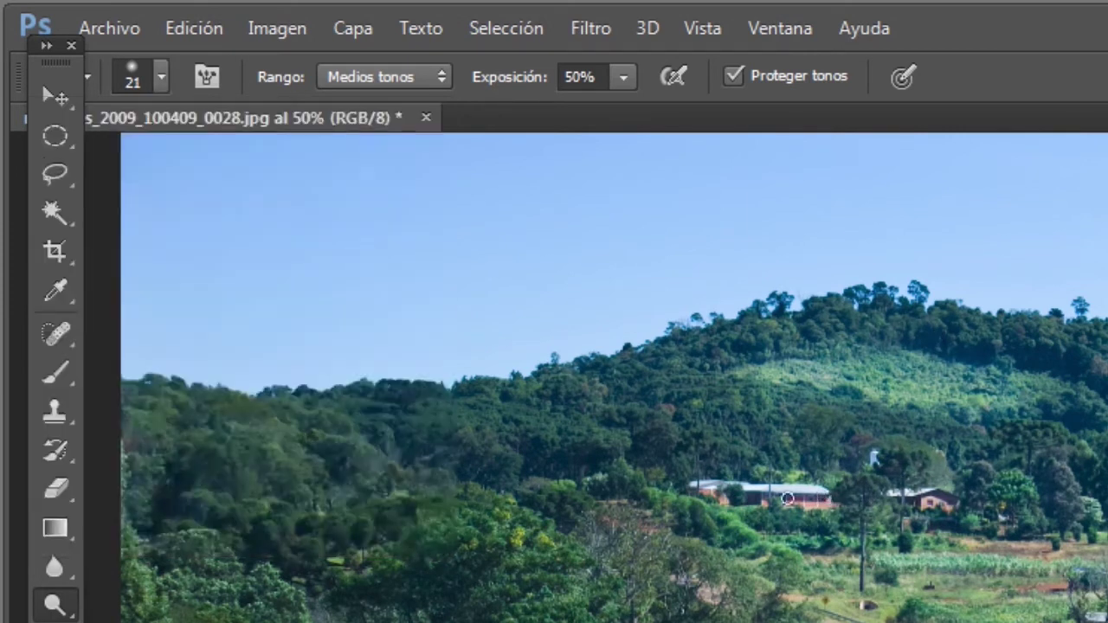
drag(800, 496, 826, 539)
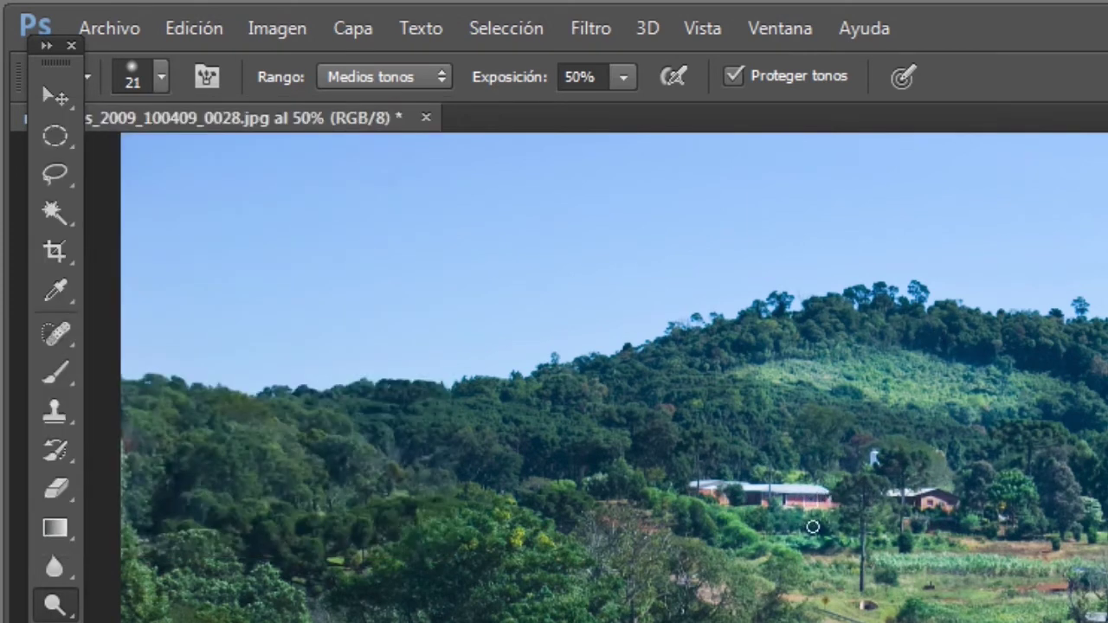
click(161, 78)
drag(112, 95, 182, 96)
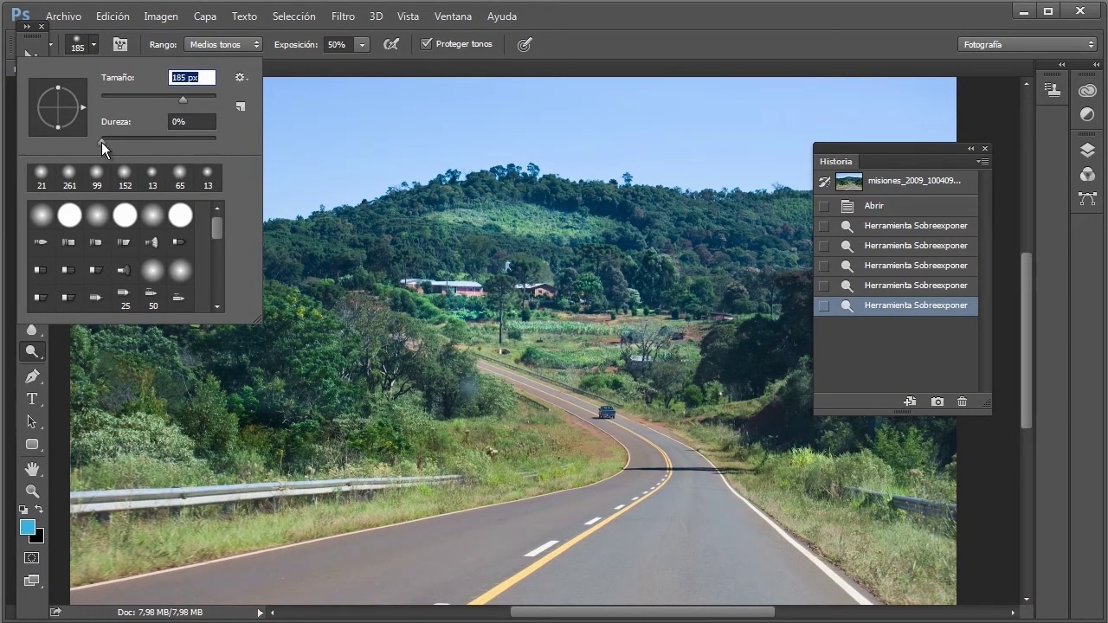
- Set brush hardness to 100% and dodge the bushes above the left guardrail
drag(101, 142, 208, 138)
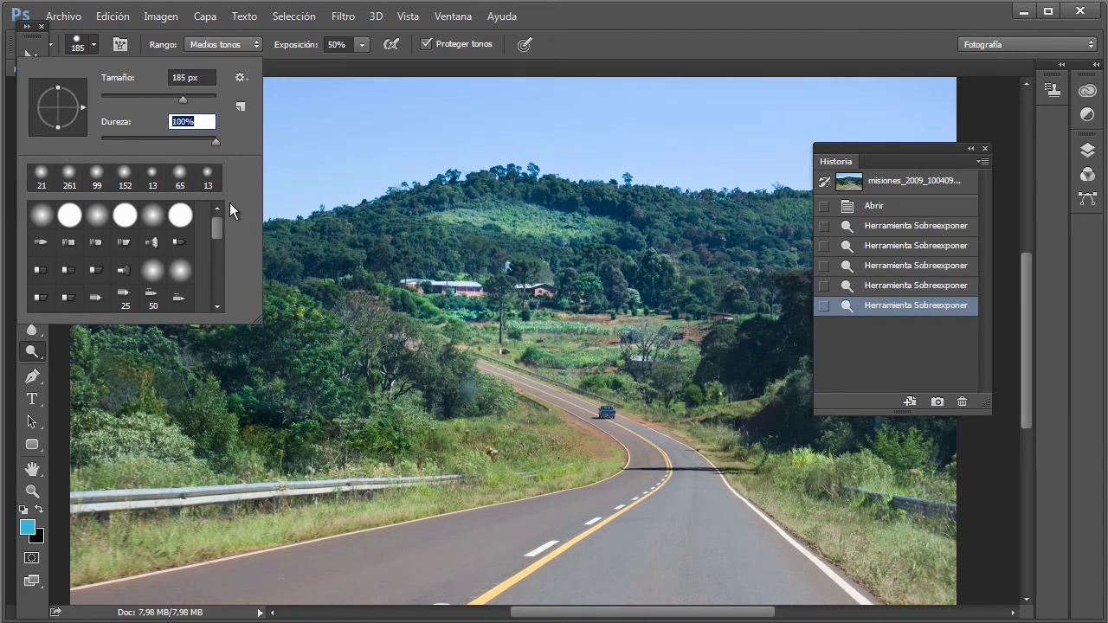
click(218, 461)
click(219, 461)
click(218, 461)
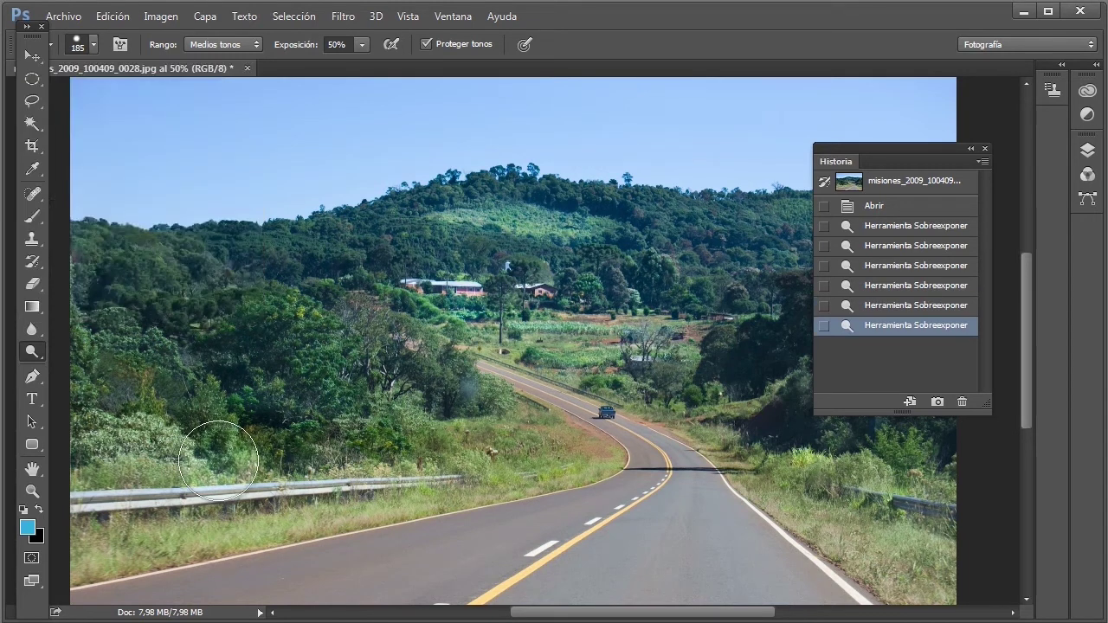
click(218, 461)
click(218, 461)
click(218, 462)
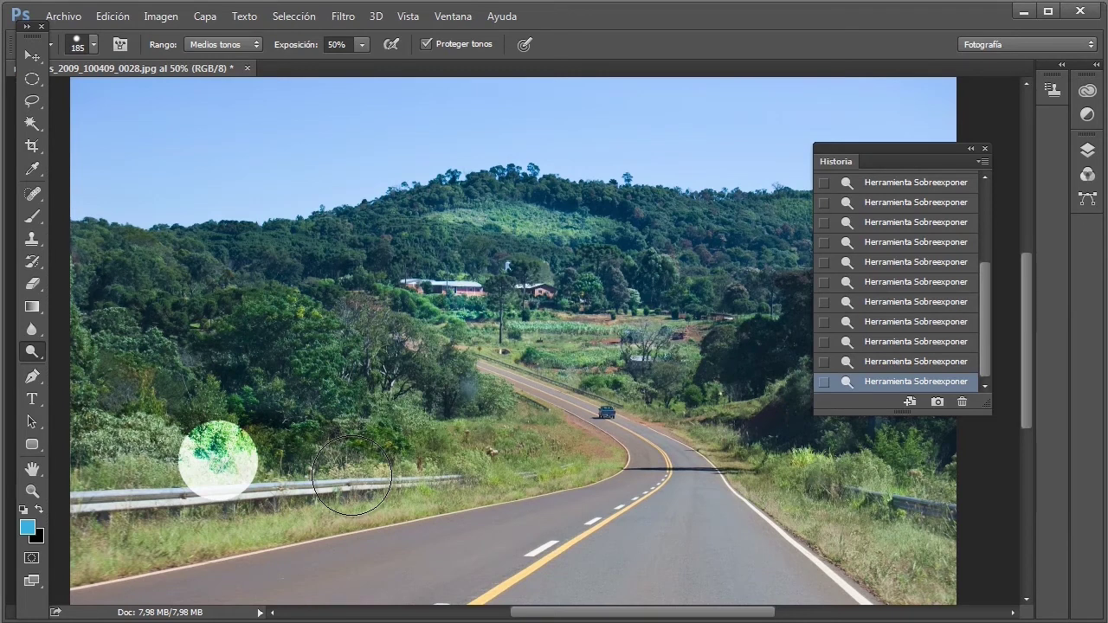
- Set brush hardness to 0% and softly dodge the bushes beside the bright circle
click(94, 45)
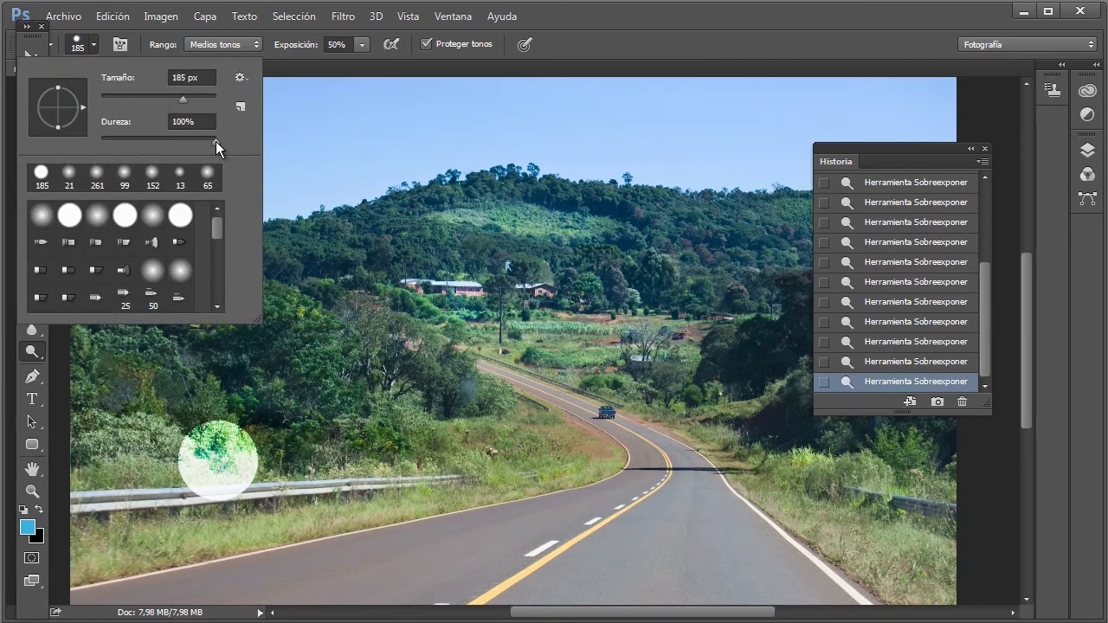
drag(215, 141, 63, 135)
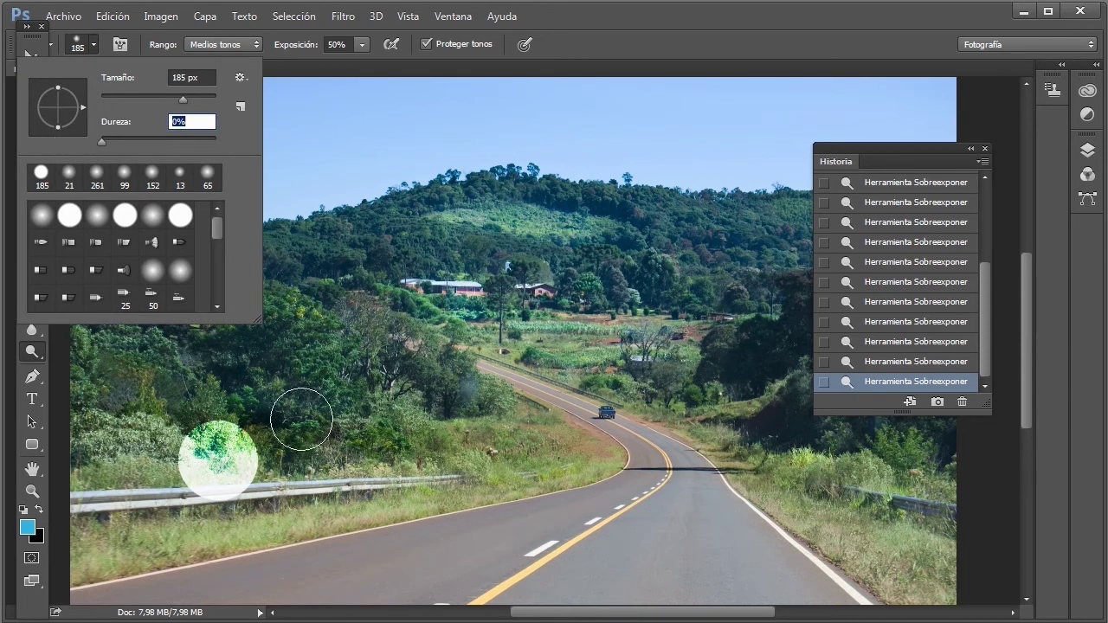
click(322, 459)
click(322, 458)
click(322, 458)
click(322, 459)
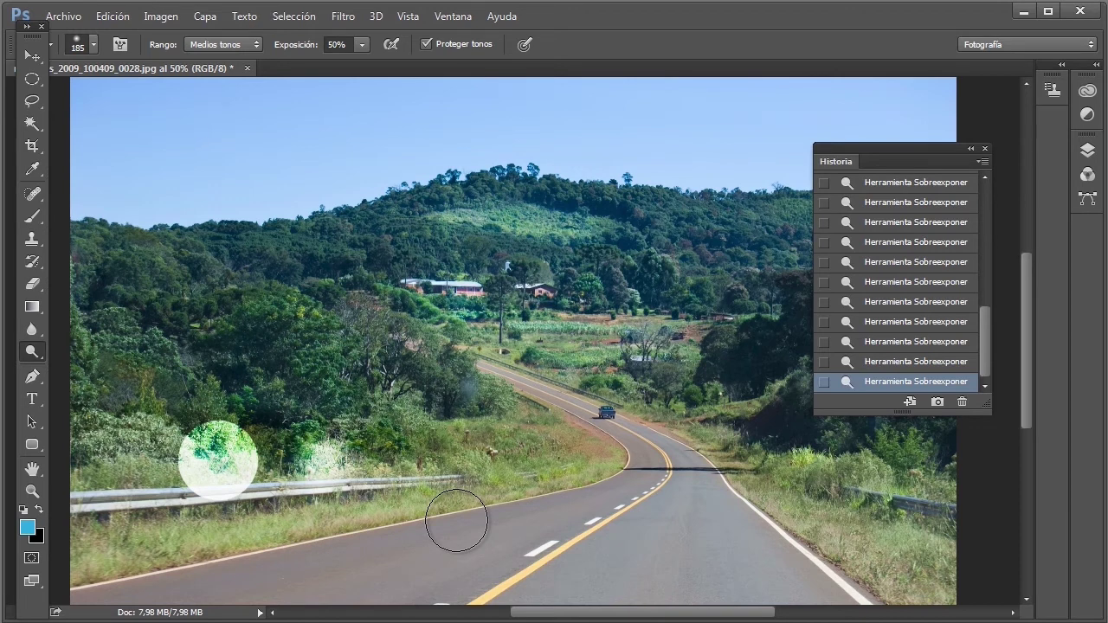
click(97, 47)
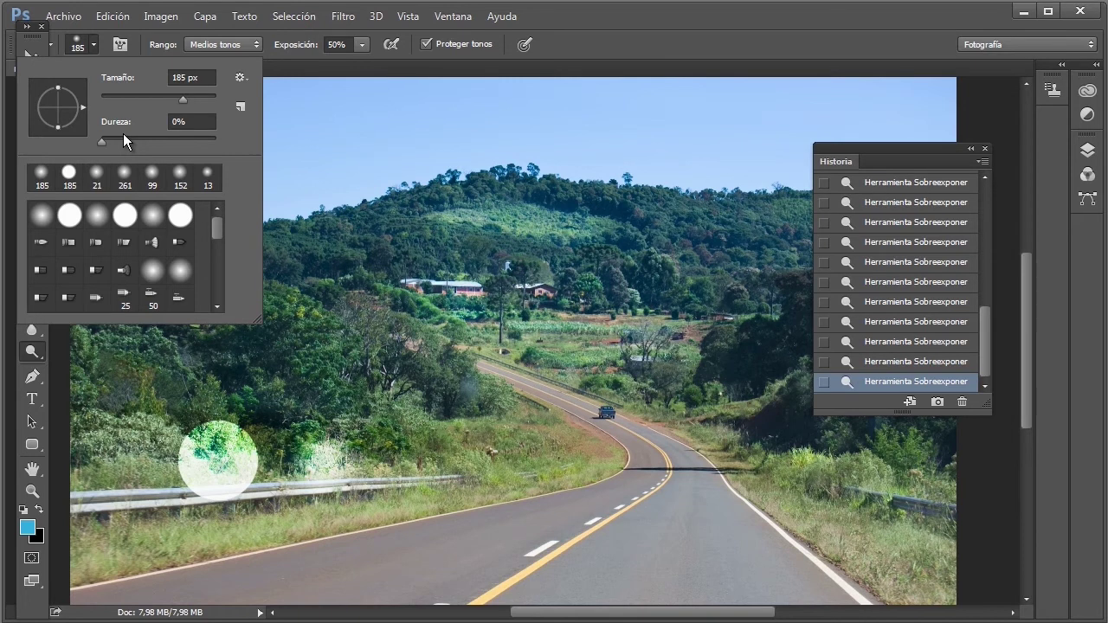
- Enlarge the dodge brush to 442 px and lighten the sky and treetops at upper left
click(380, 215)
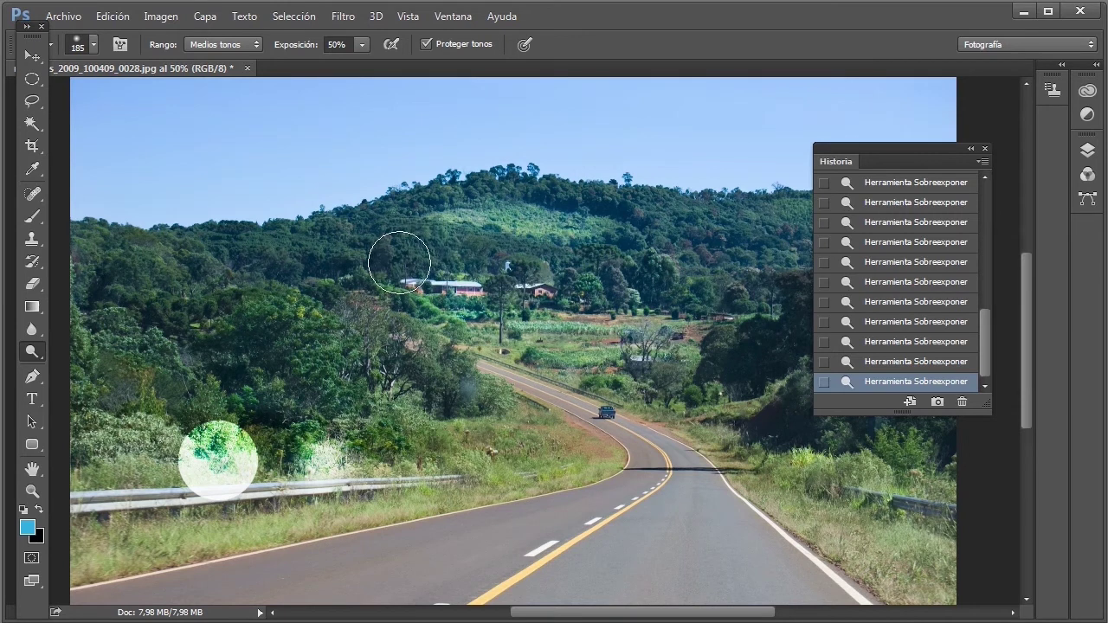
right_click(399, 262)
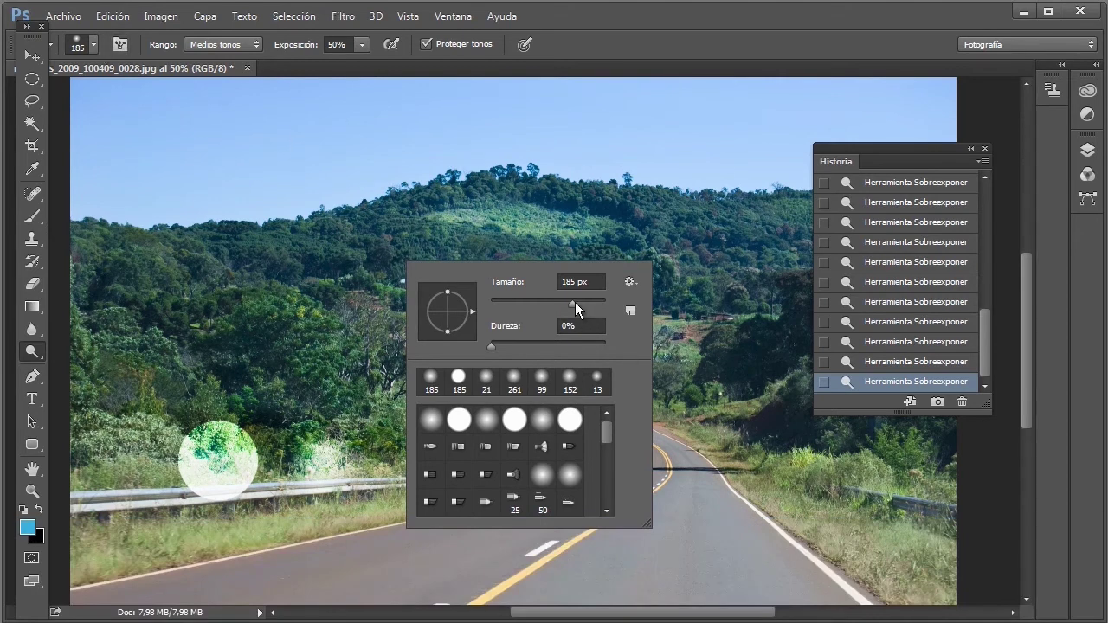
drag(583, 300, 590, 300)
click(284, 238)
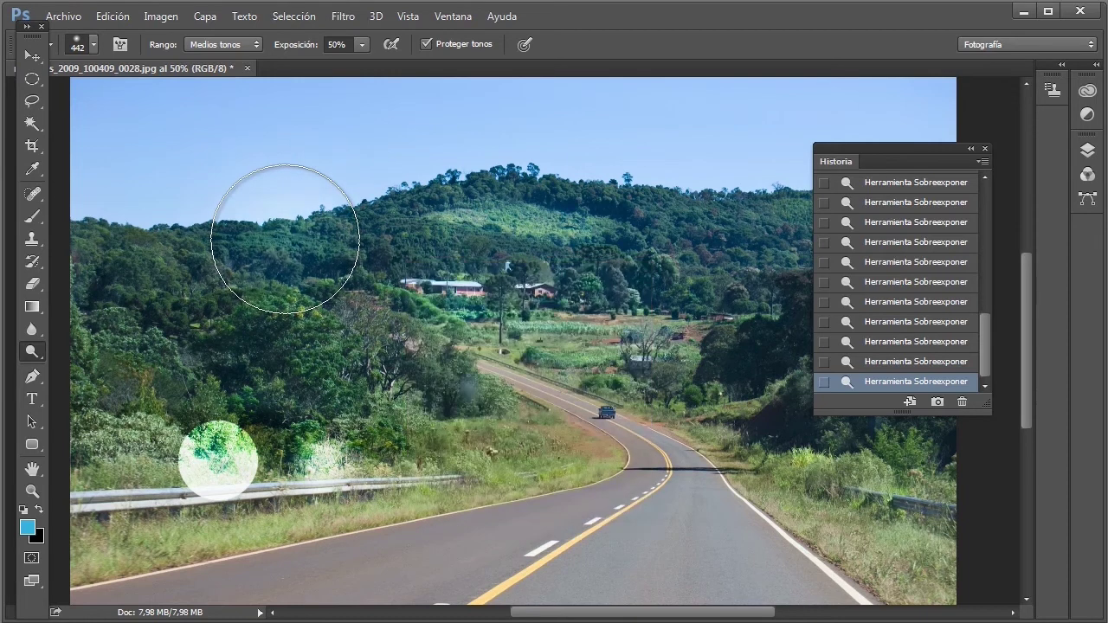
- Revert the photo to its opened state in the History panel
right_click(285, 238)
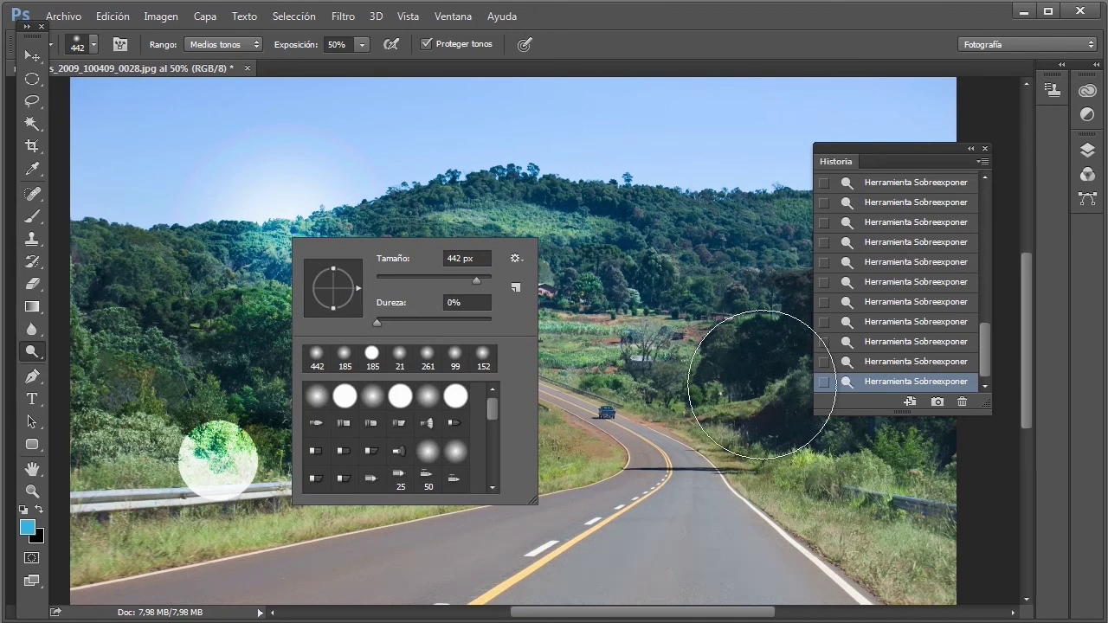
key(Escape)
scroll(977, 224, up, 5)
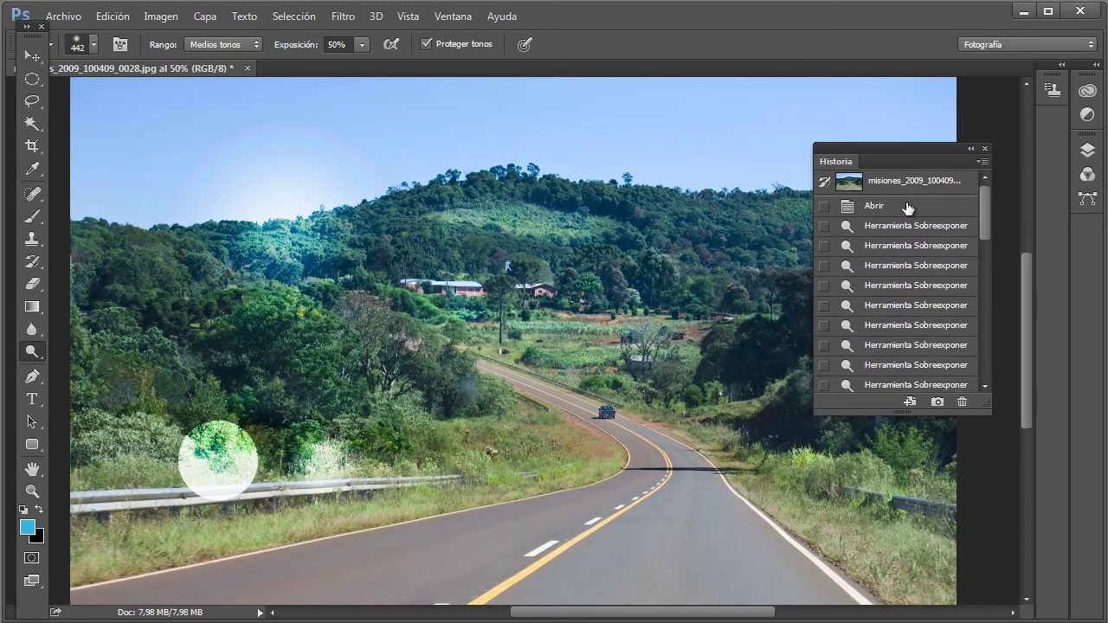
click(907, 207)
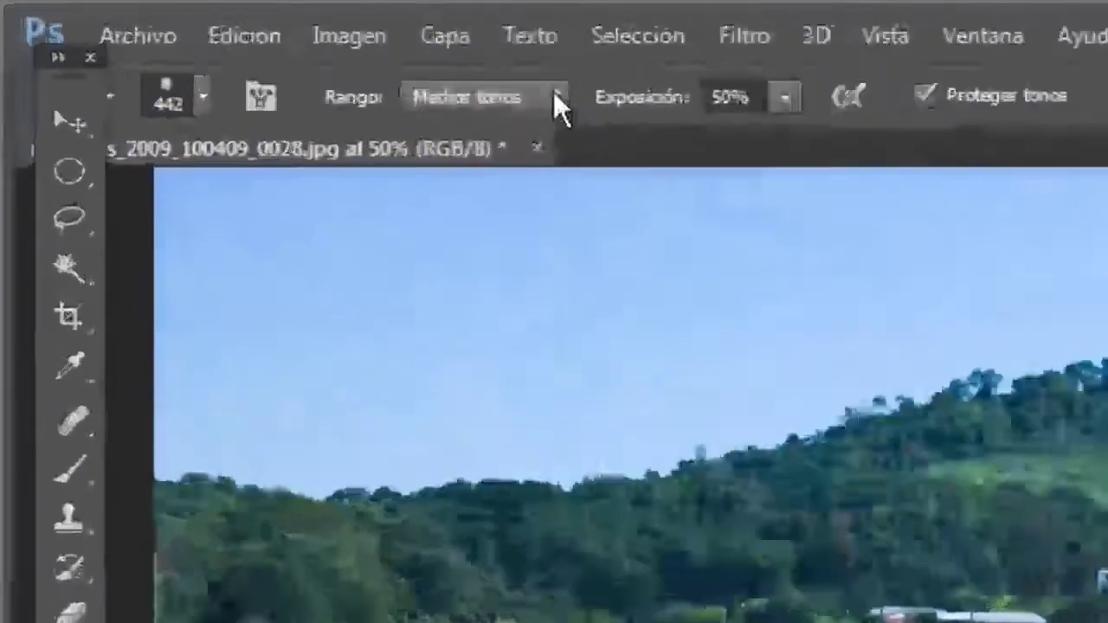
- Keep the dodge range on Midtones and lighten the greenery across the hill
click(684, 119)
click(684, 119)
click(684, 119)
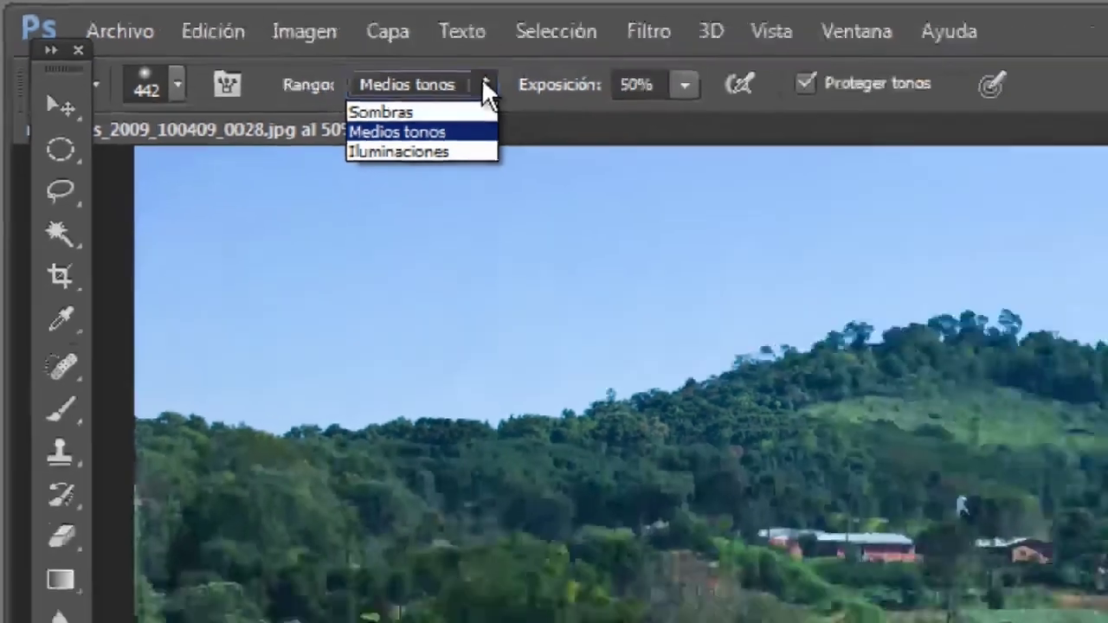
click(256, 44)
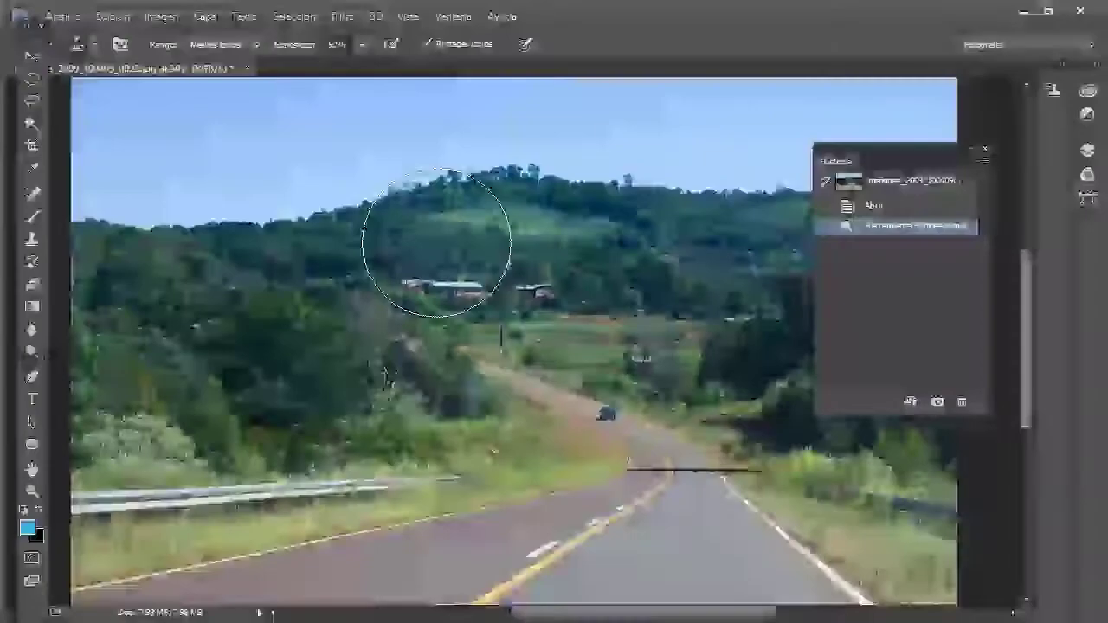
mouse_move(459, 243)
mouse_down()
mouse_move(643, 248)
mouse_move(461, 249)
mouse_move(586, 234)
mouse_move(618, 247)
mouse_up()
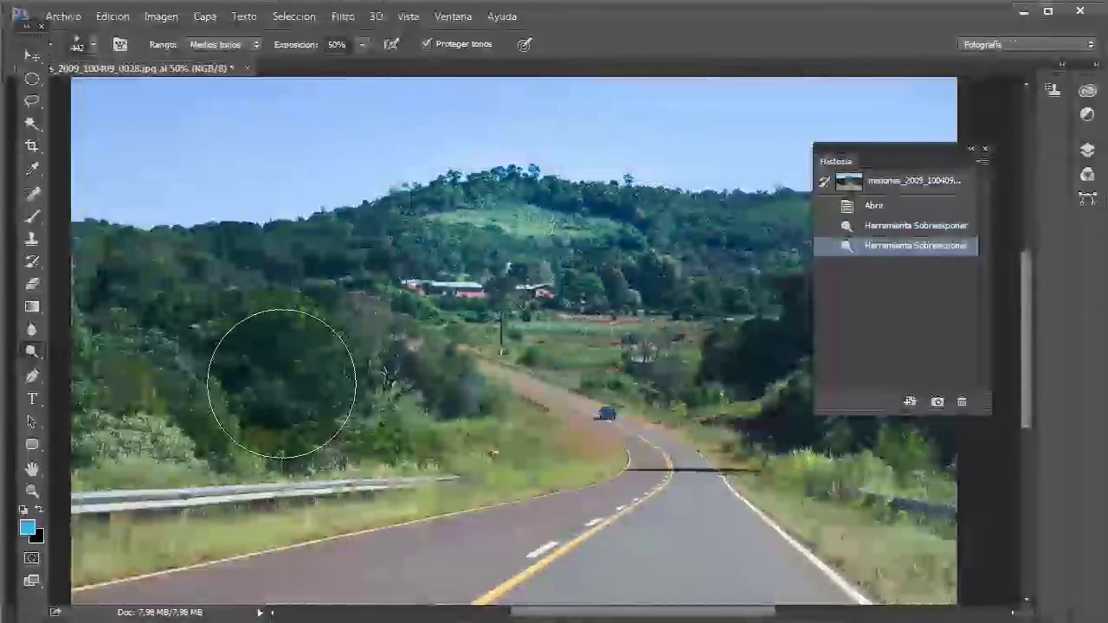
- Dodge the trees left of the road, then revert to the opened photo in History
drag(281, 384, 280, 380)
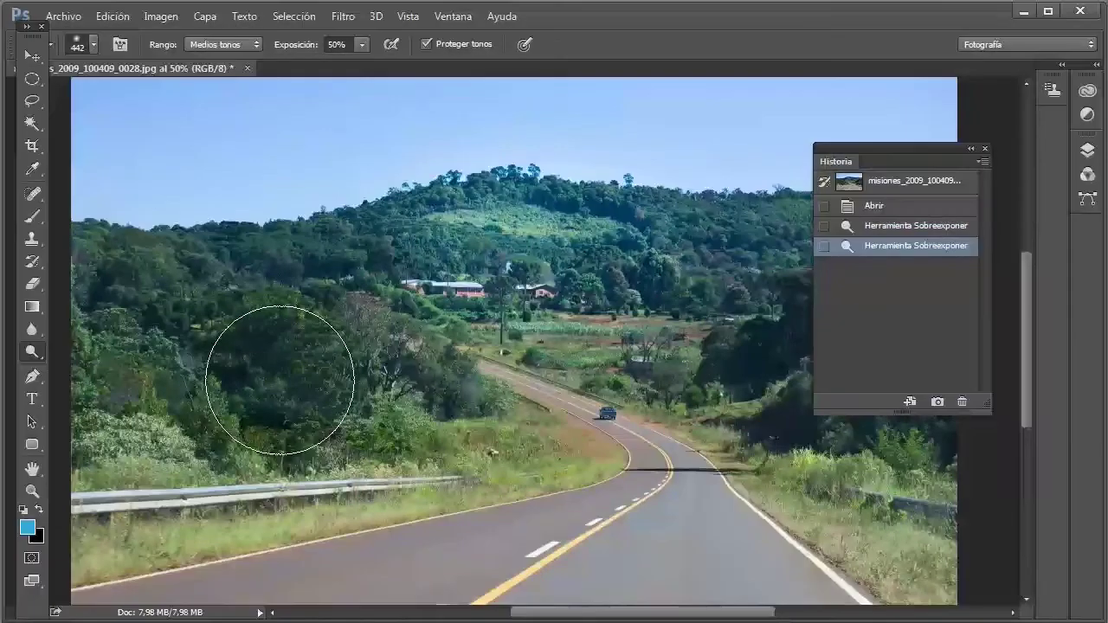
click(279, 380)
click(280, 380)
click(280, 380)
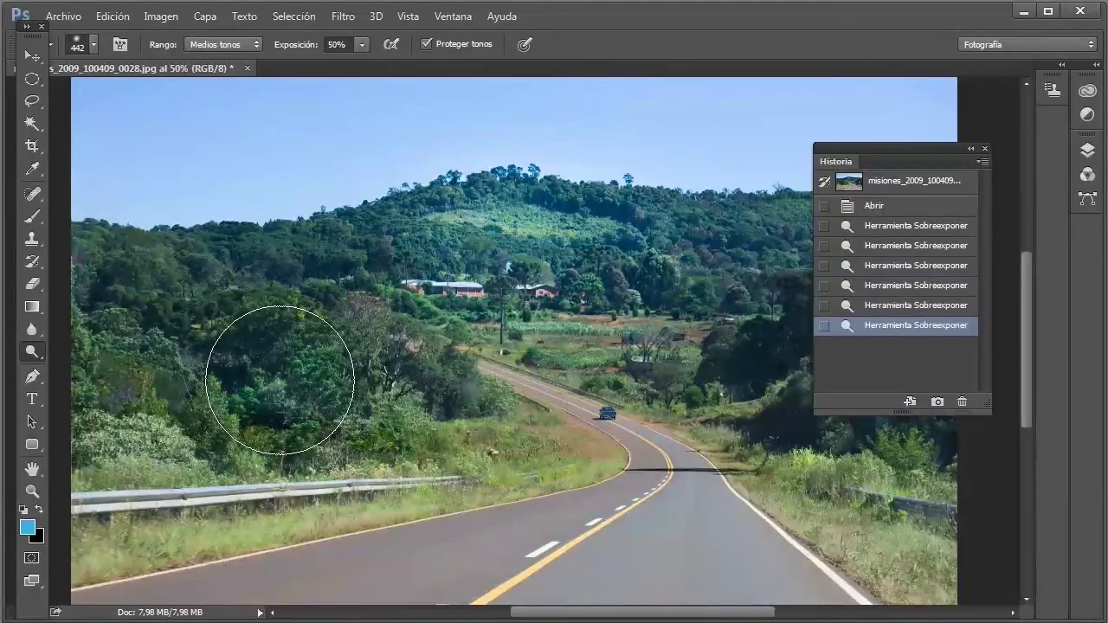
click(279, 380)
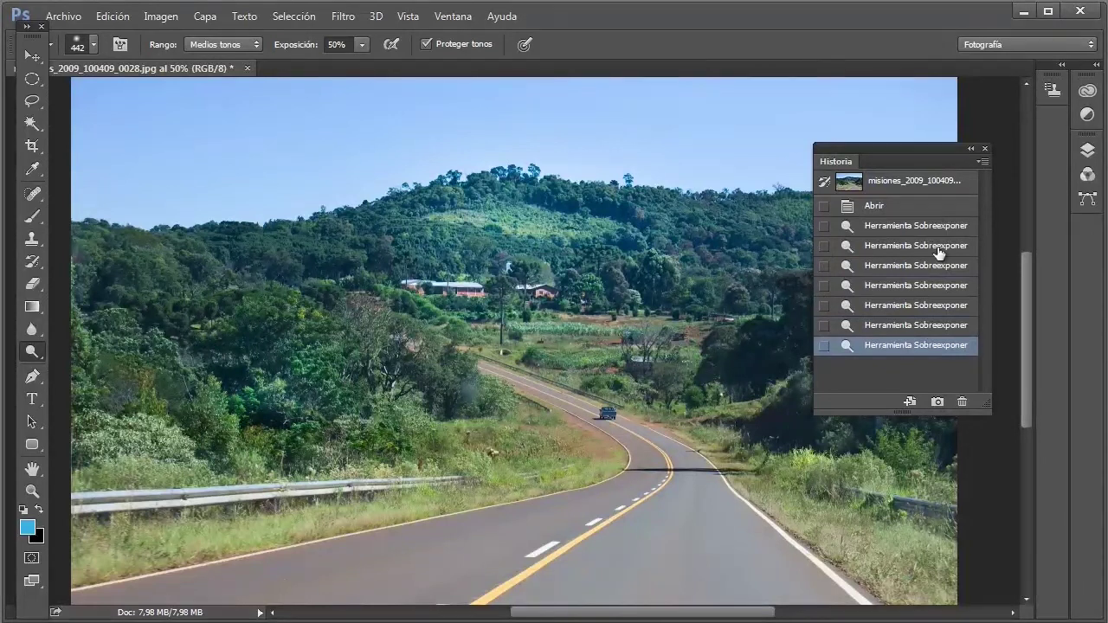
click(931, 209)
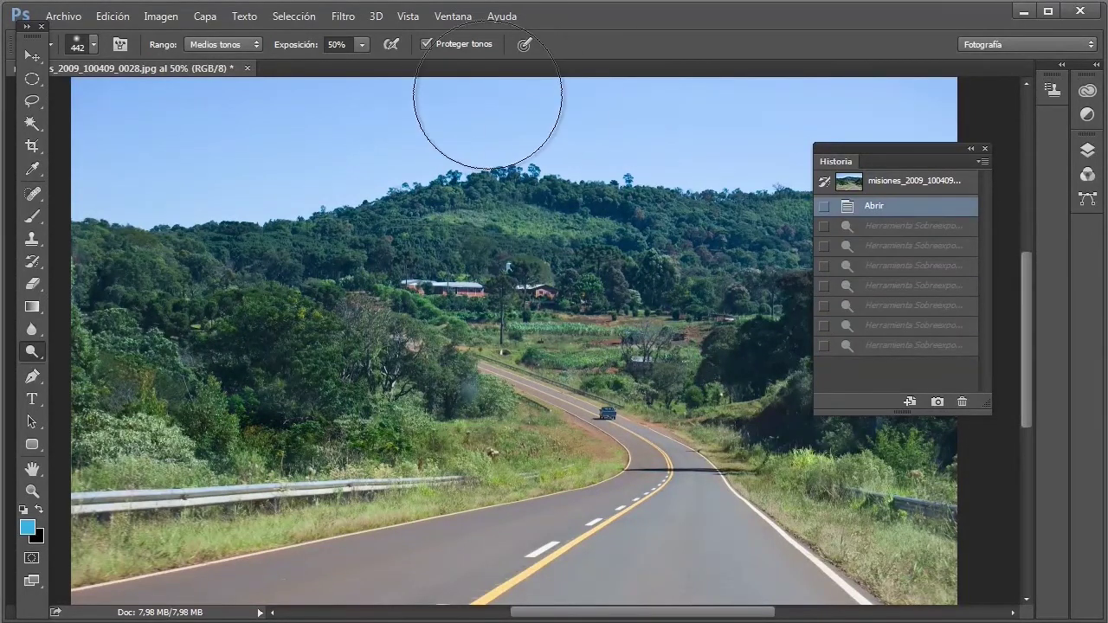
- Switch the dodge range to Shadows, lighten the left trees' shadows, then revert to the original snapshot
click(255, 45)
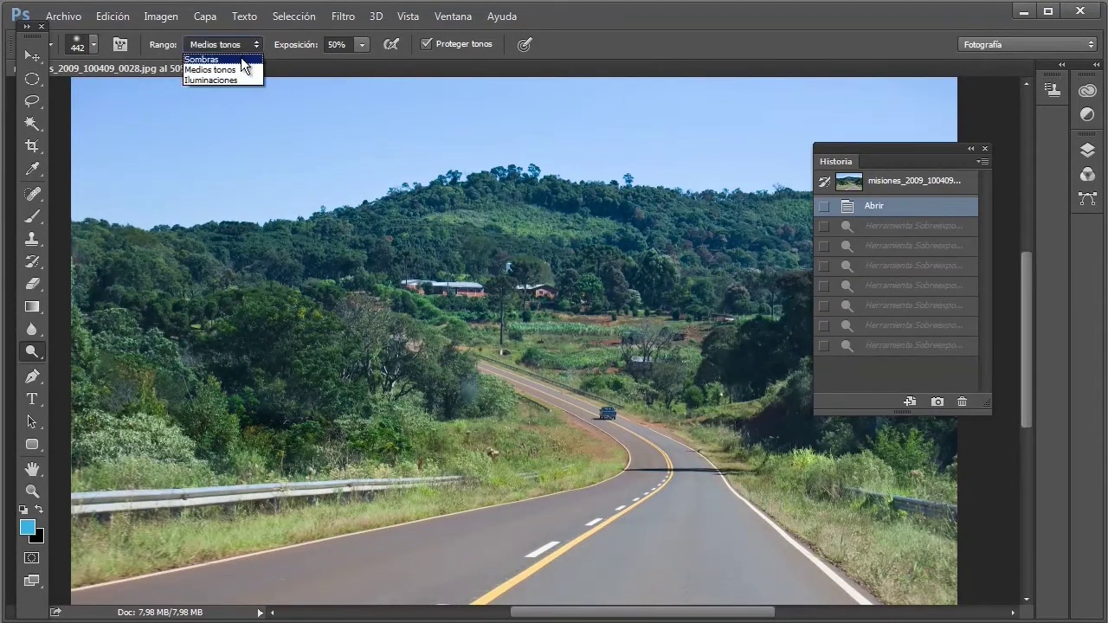
click(240, 58)
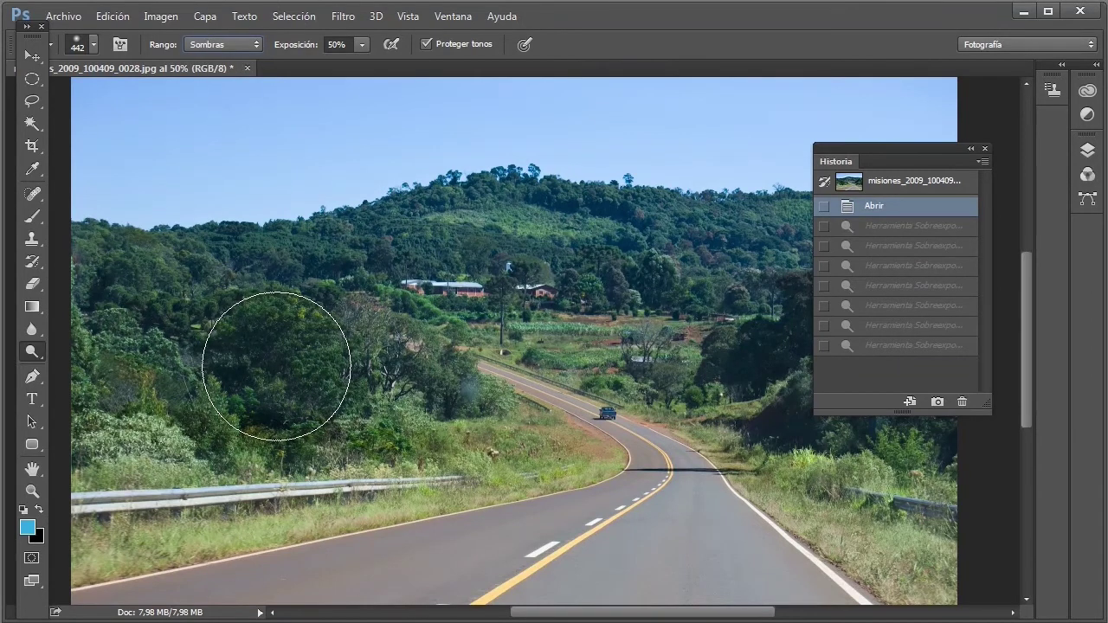
click(276, 366)
click(276, 366)
click(276, 366)
click(276, 366)
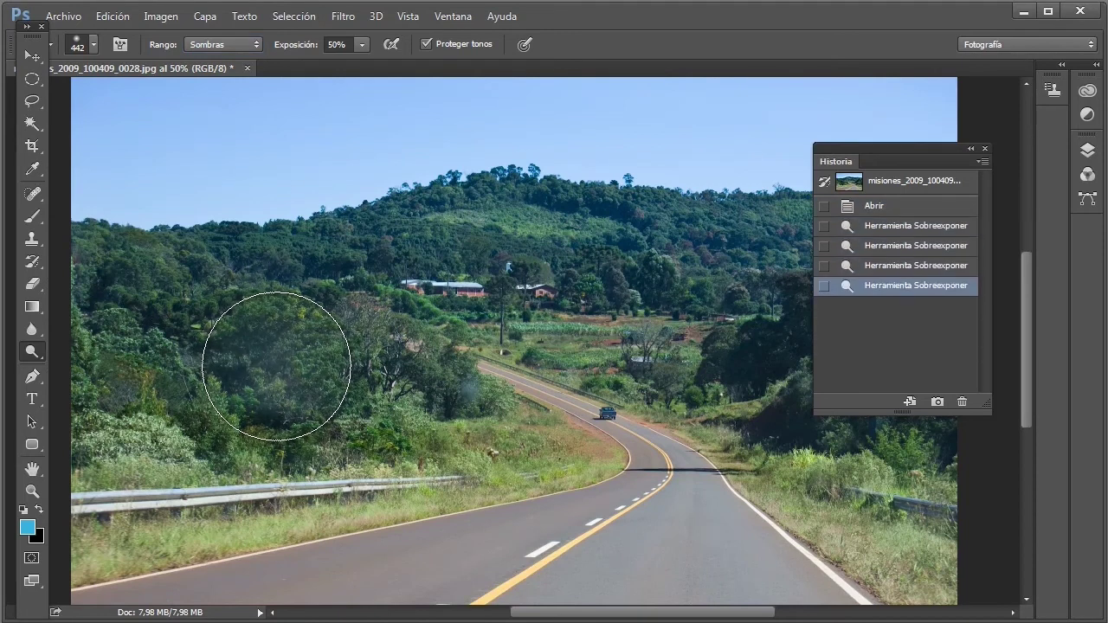
click(276, 366)
click(276, 366)
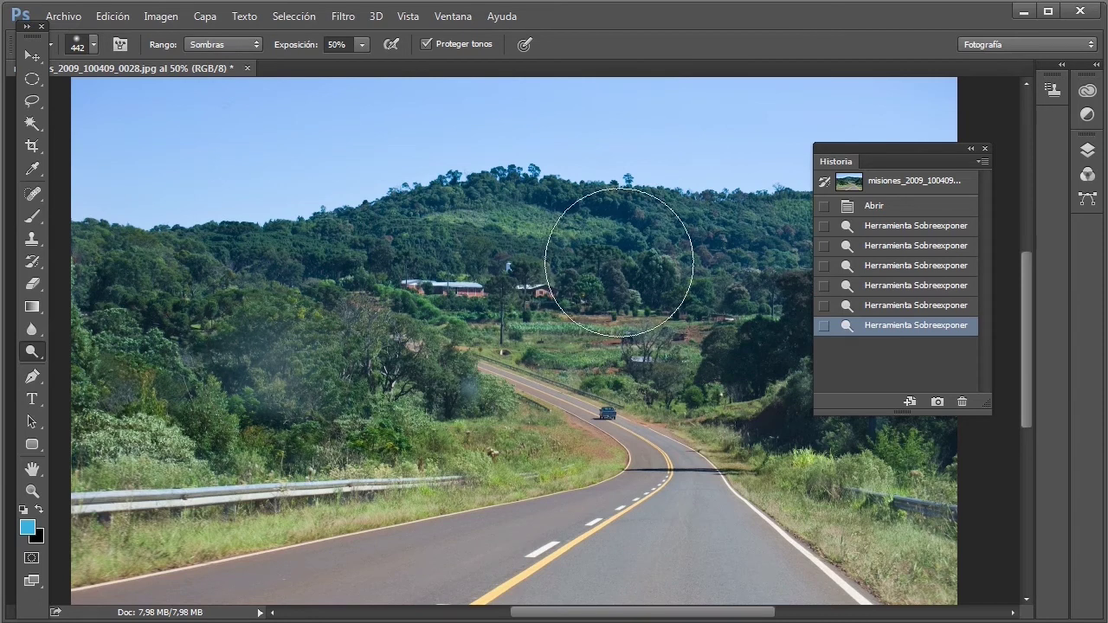
click(893, 184)
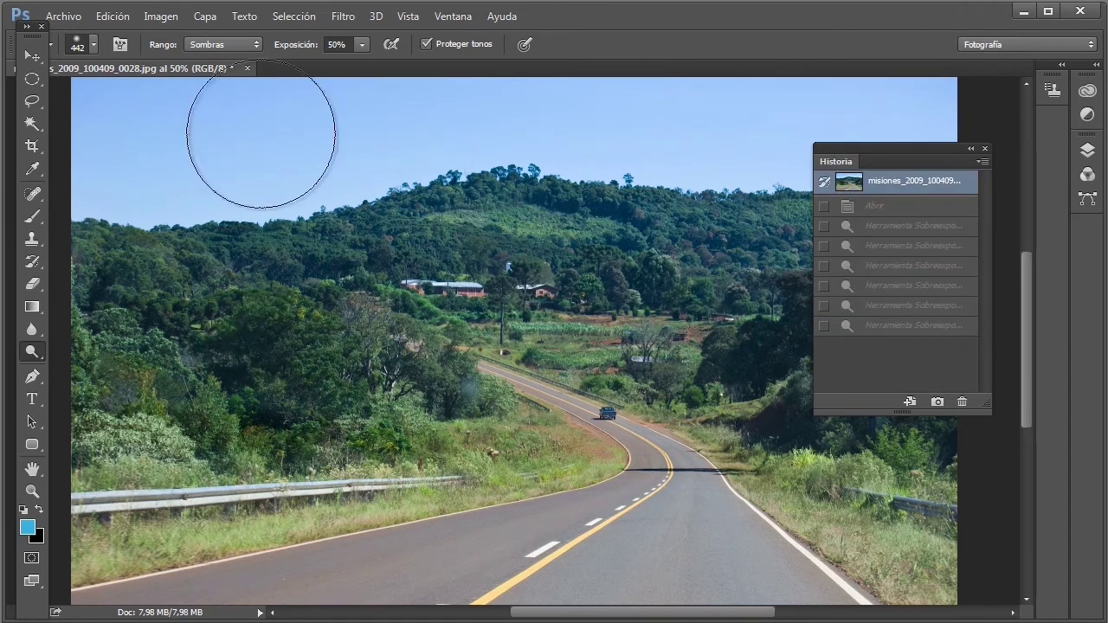
click(246, 46)
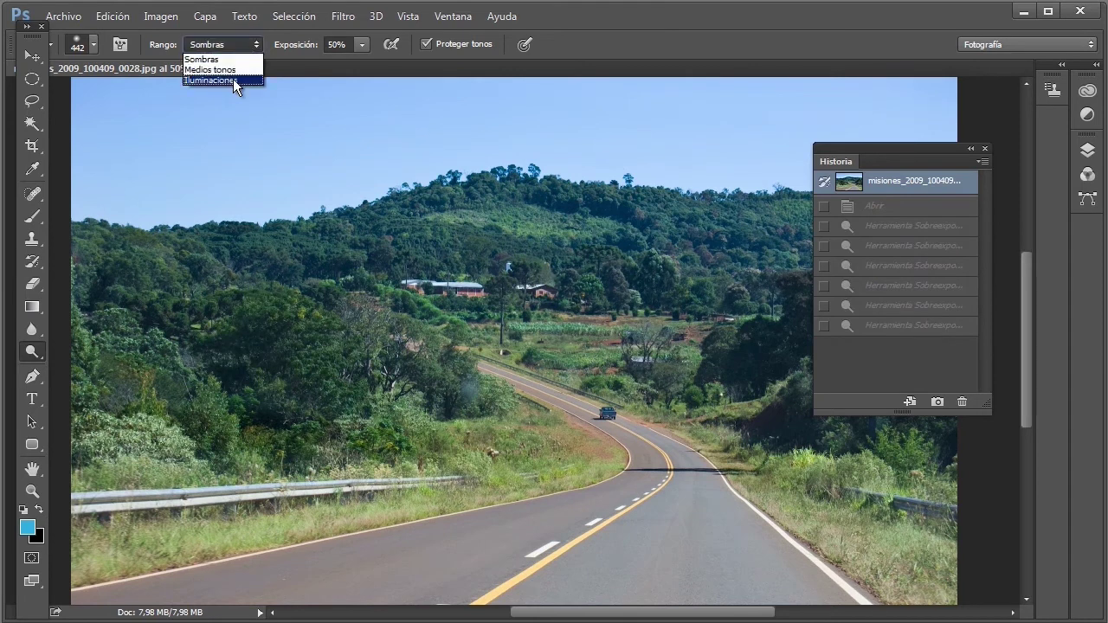
- Set the dodge range to Highlights, lighten the left trees, then revert to the original snapshot
click(233, 79)
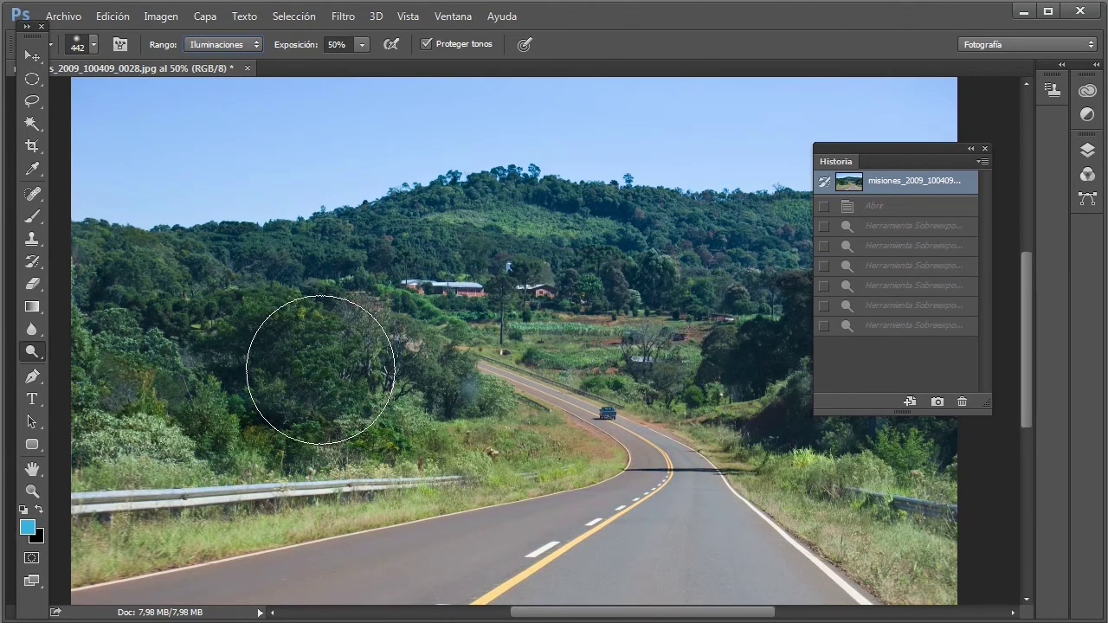
click(320, 370)
click(320, 370)
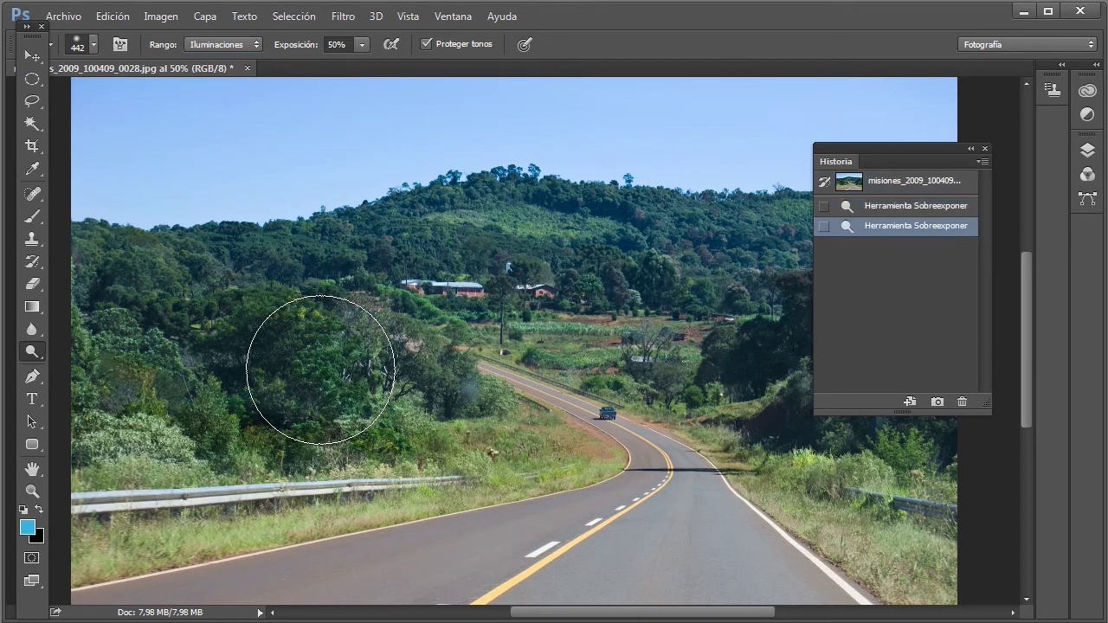
click(320, 369)
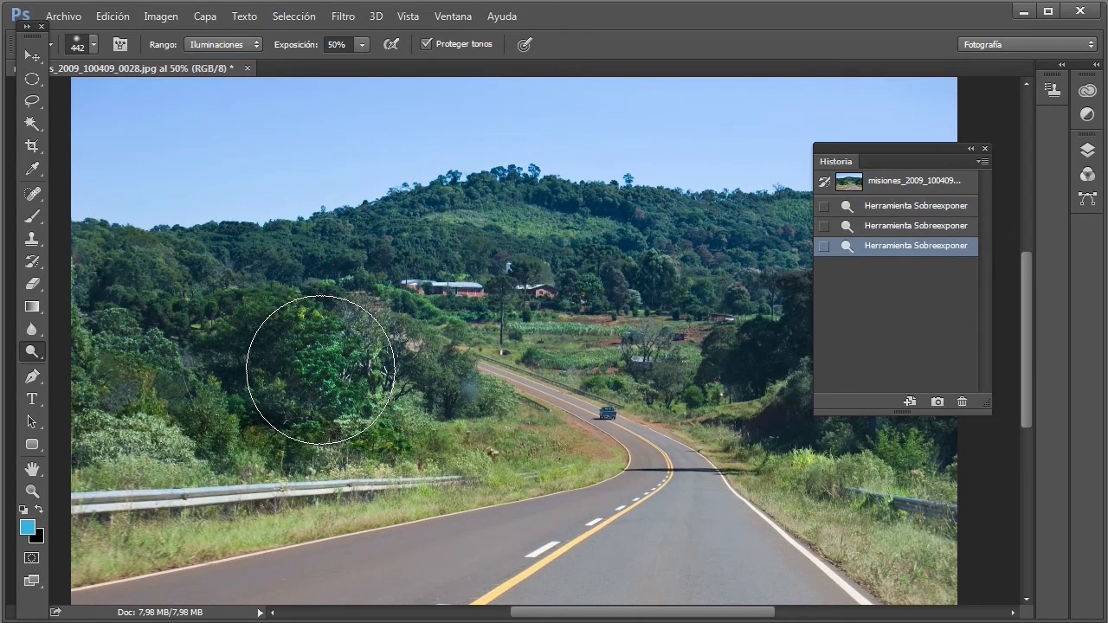
click(887, 182)
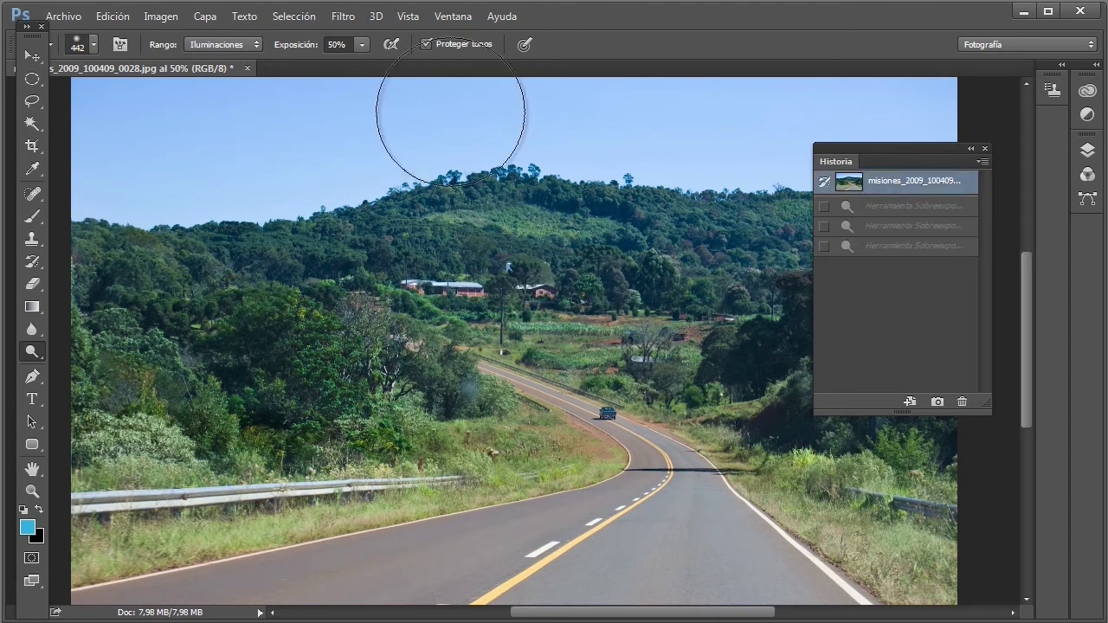
- Set the dodge range back to Midtones and brighten the left trees
click(253, 49)
click(235, 71)
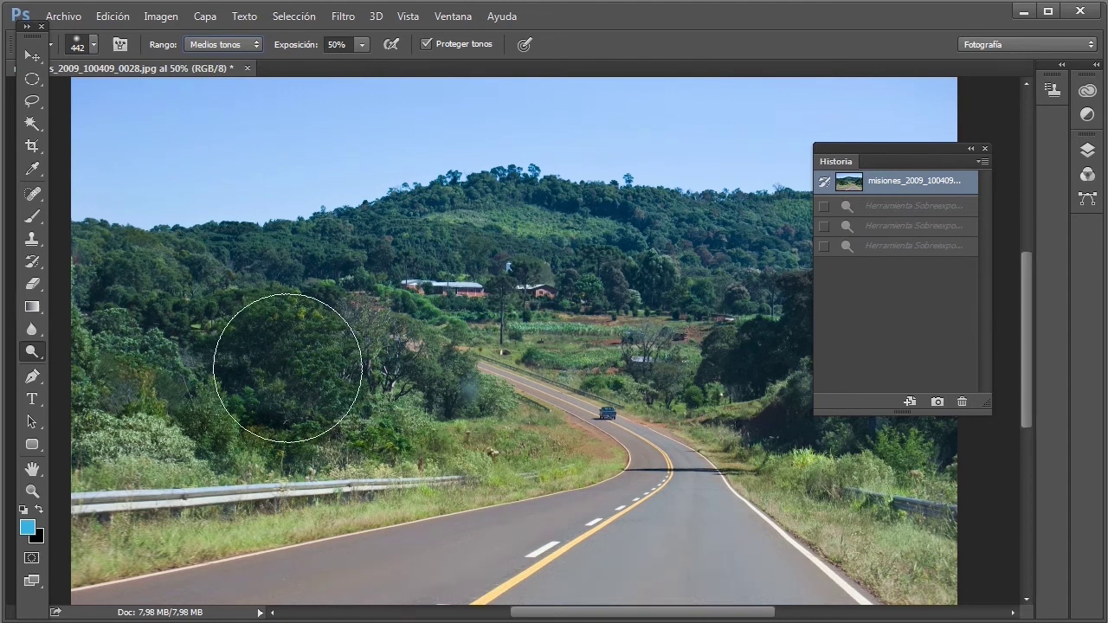
click(287, 368)
click(287, 368)
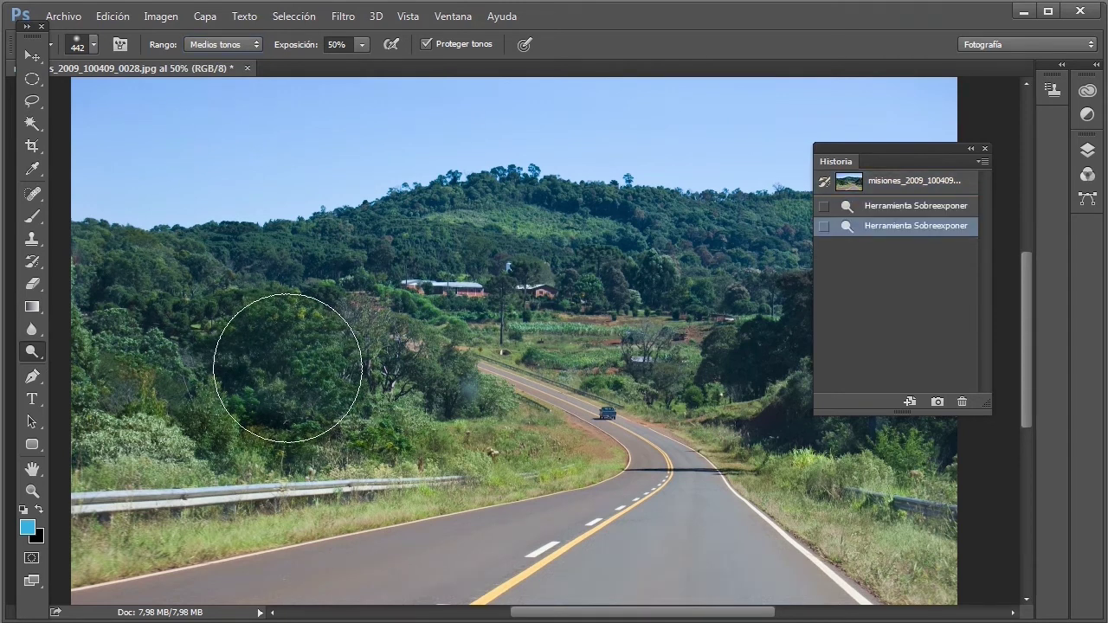
click(287, 368)
click(287, 368)
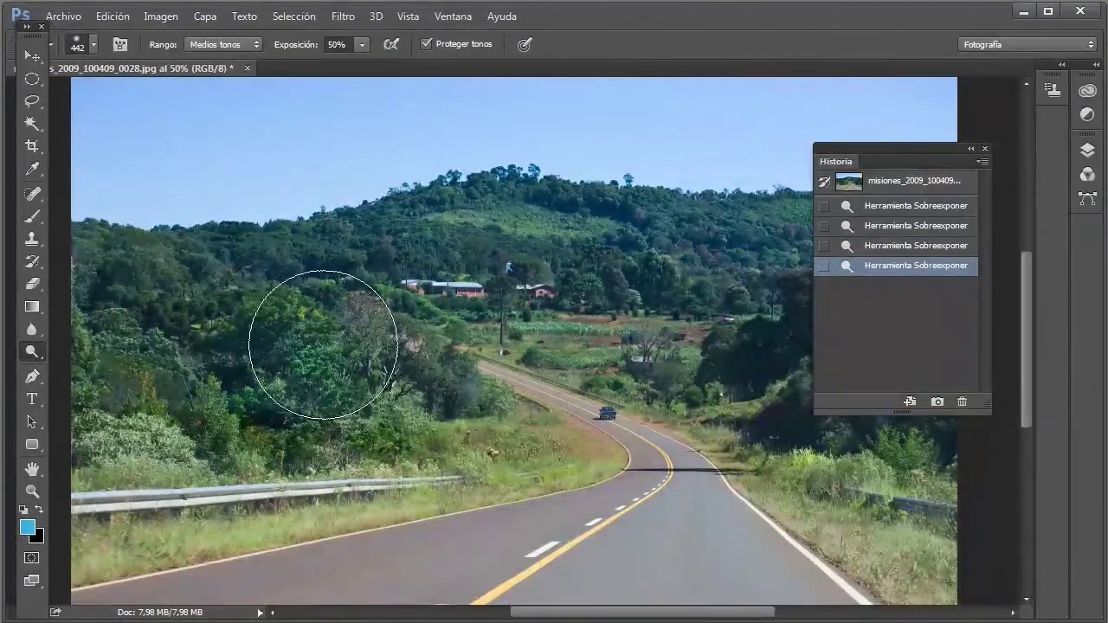
- Brighten the left trees strongly, then revert to the original snapshot in History
drag(321, 358, 306, 372)
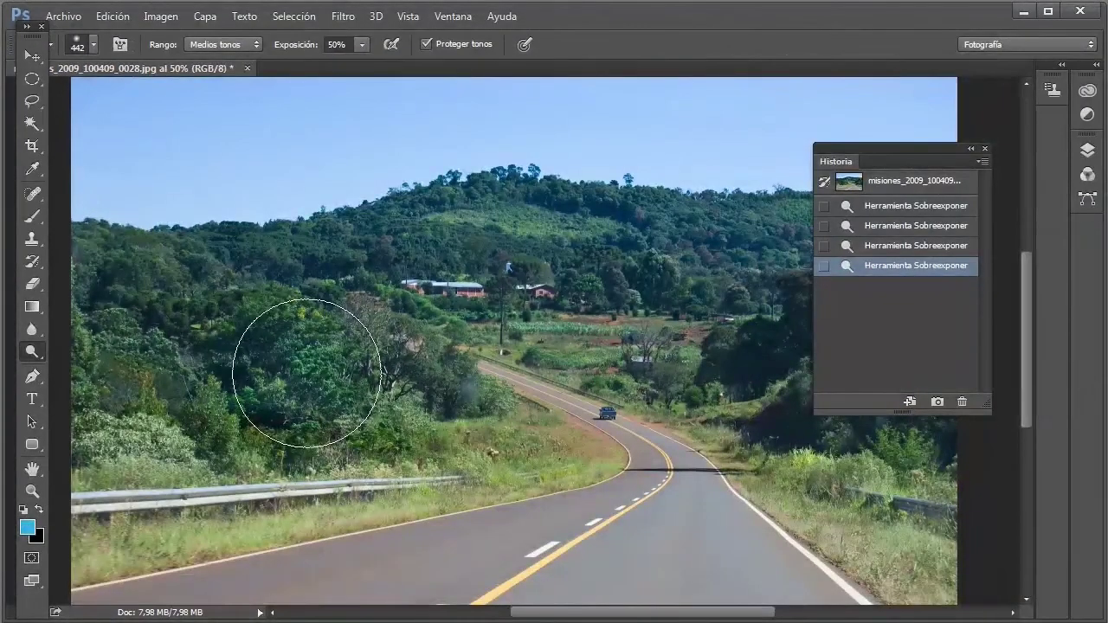
click(307, 372)
click(306, 372)
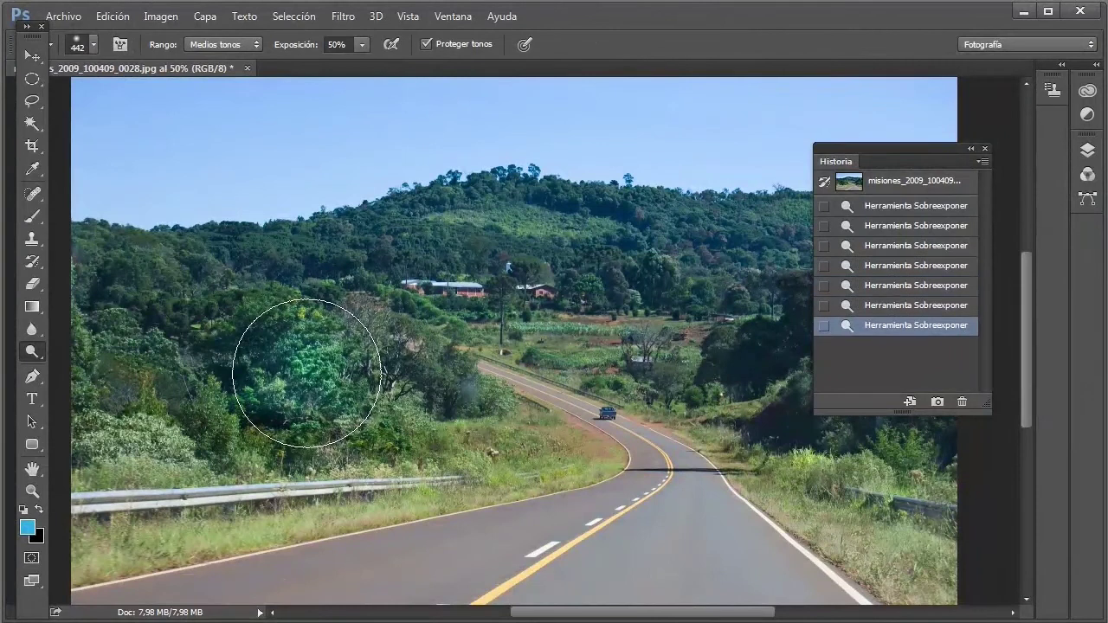
click(306, 372)
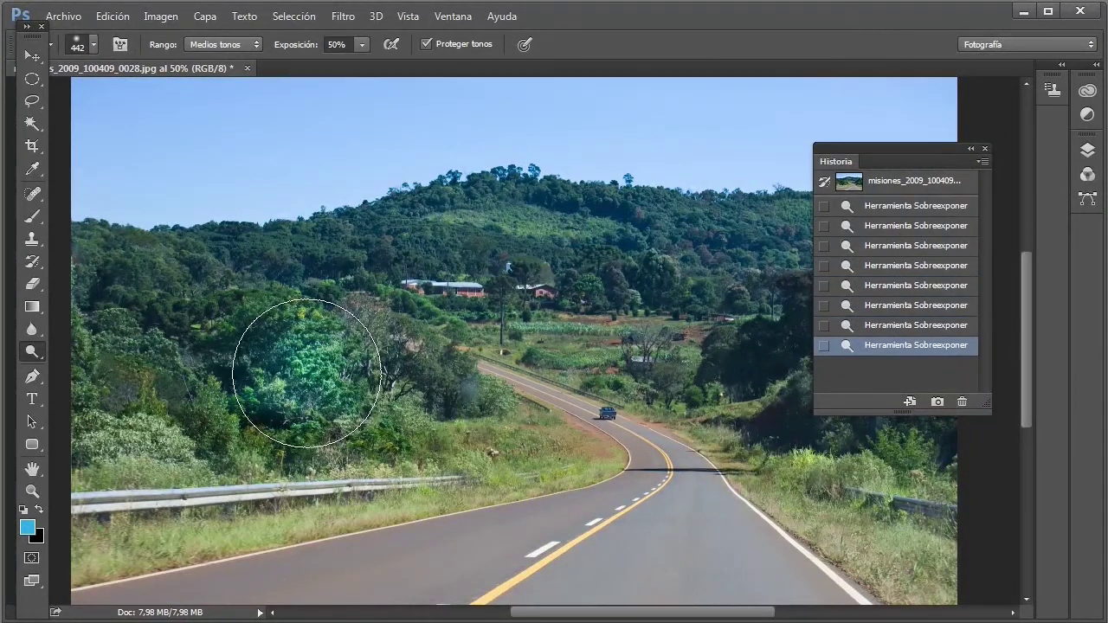
click(913, 183)
click(361, 43)
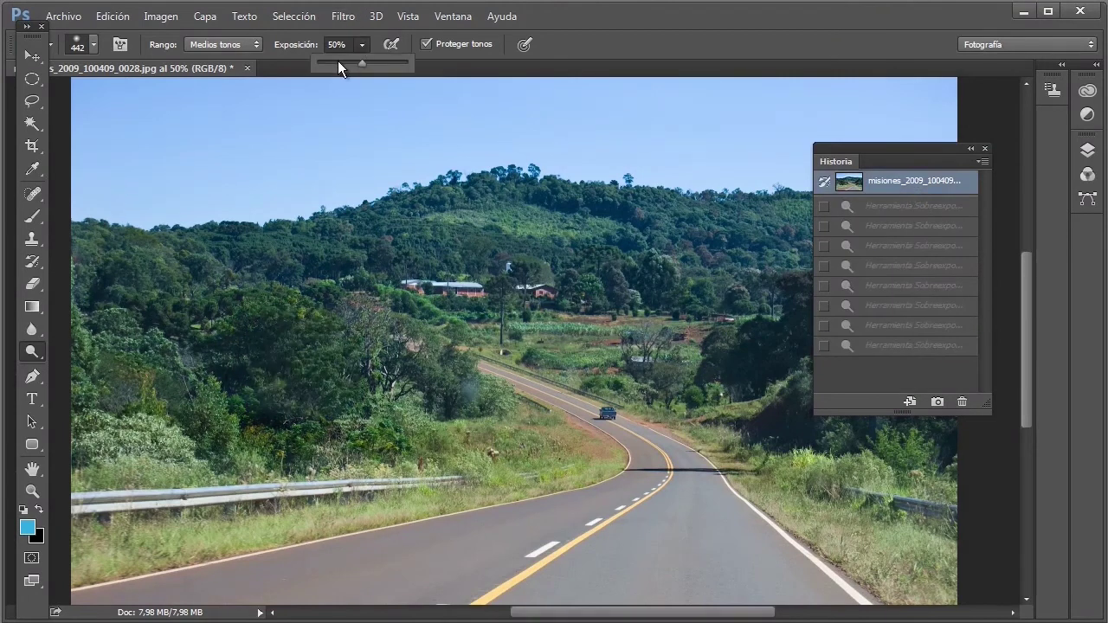
- Dodge the left trees near the guardrail at a gentle 15% exposure
drag(335, 61, 330, 61)
click(364, 374)
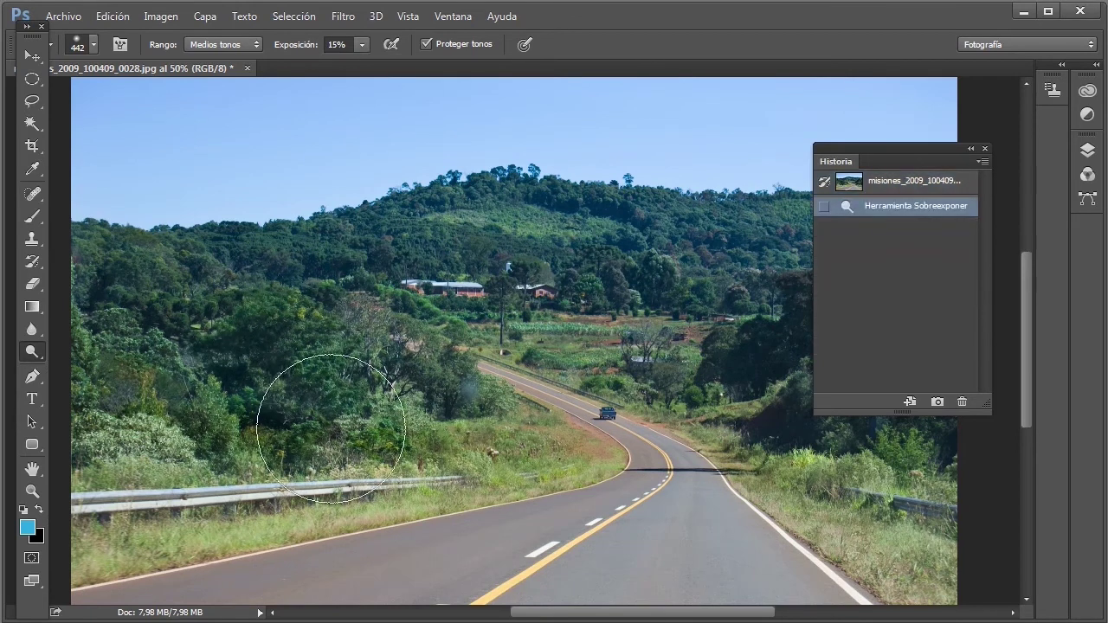
drag(205, 361, 178, 324)
drag(240, 380, 310, 395)
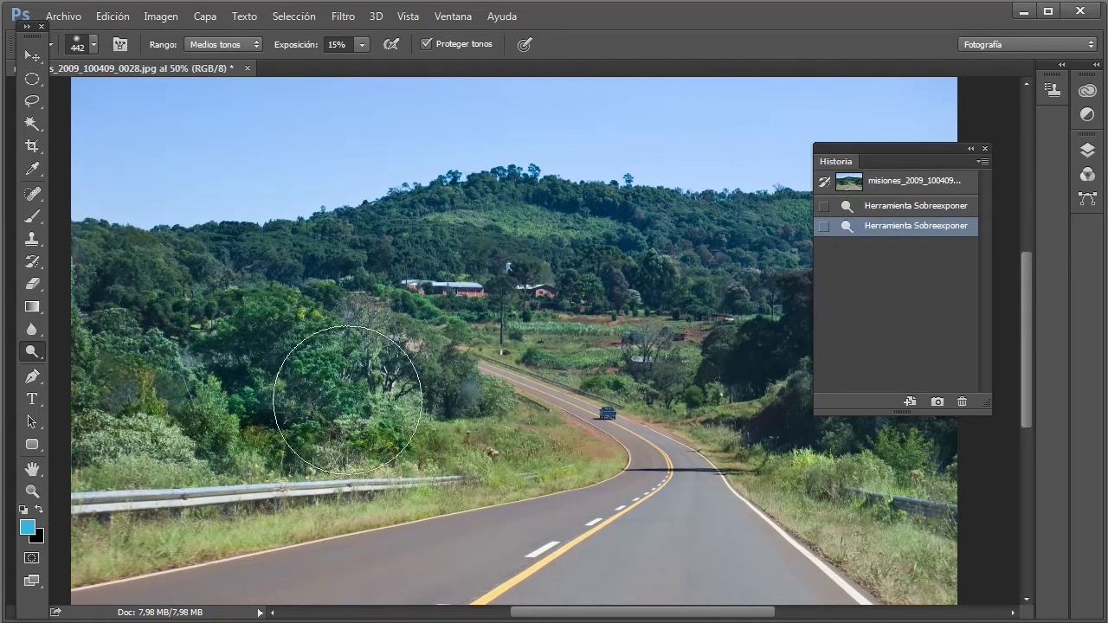
drag(310, 396, 213, 359)
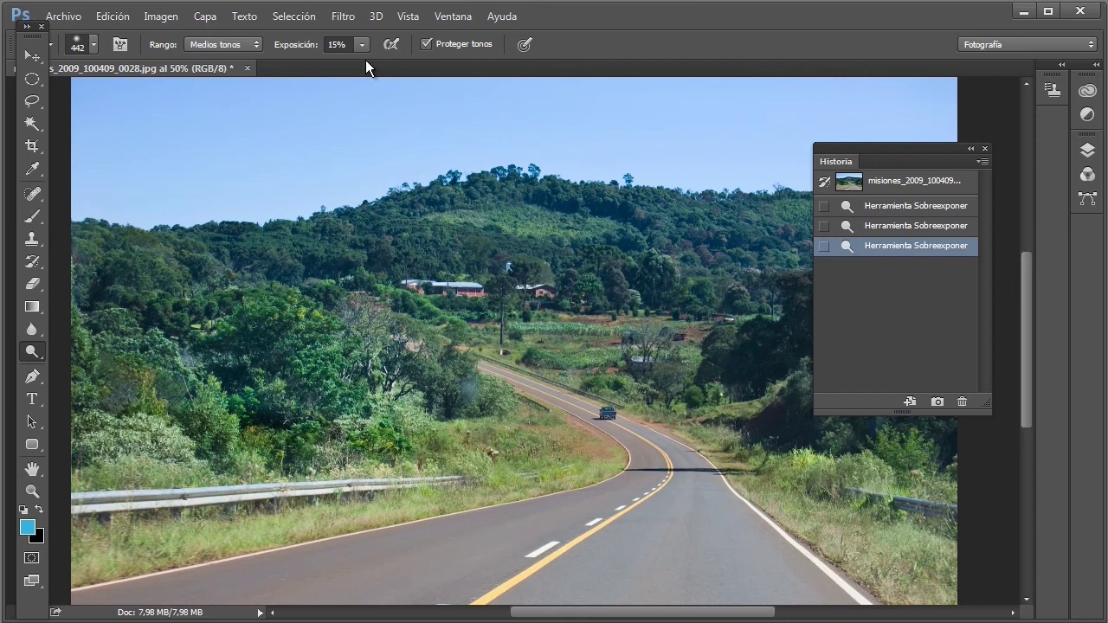
- Revert to the History snapshot, reset exposure to 50%, and show the Dodge/Burn/Sponge flyout
click(900, 185)
click(362, 45)
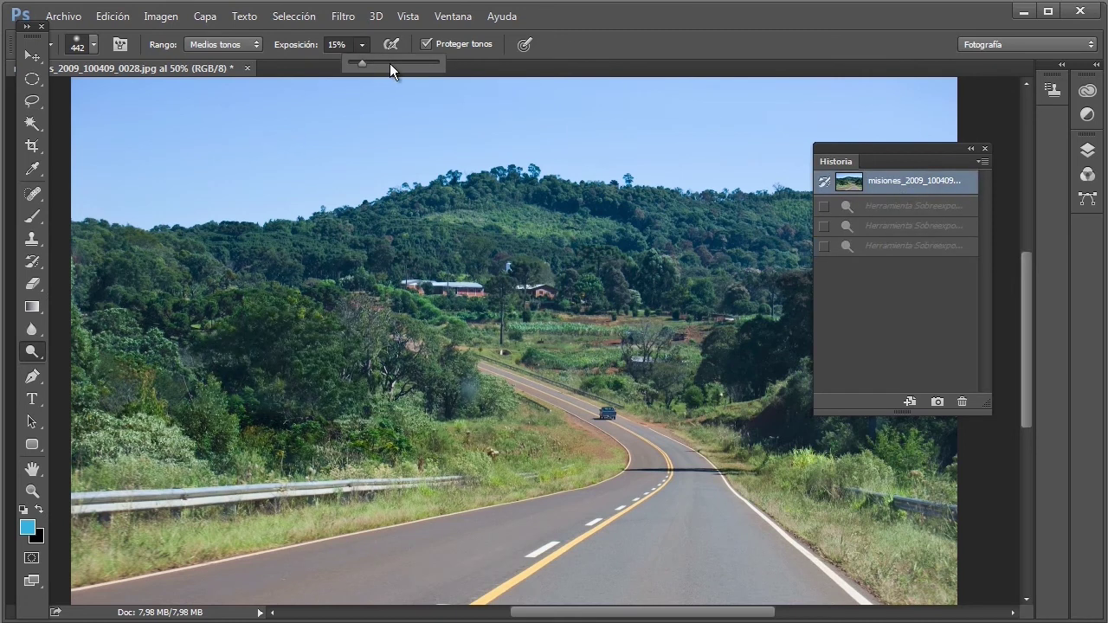
drag(397, 61, 393, 62)
click(33, 354)
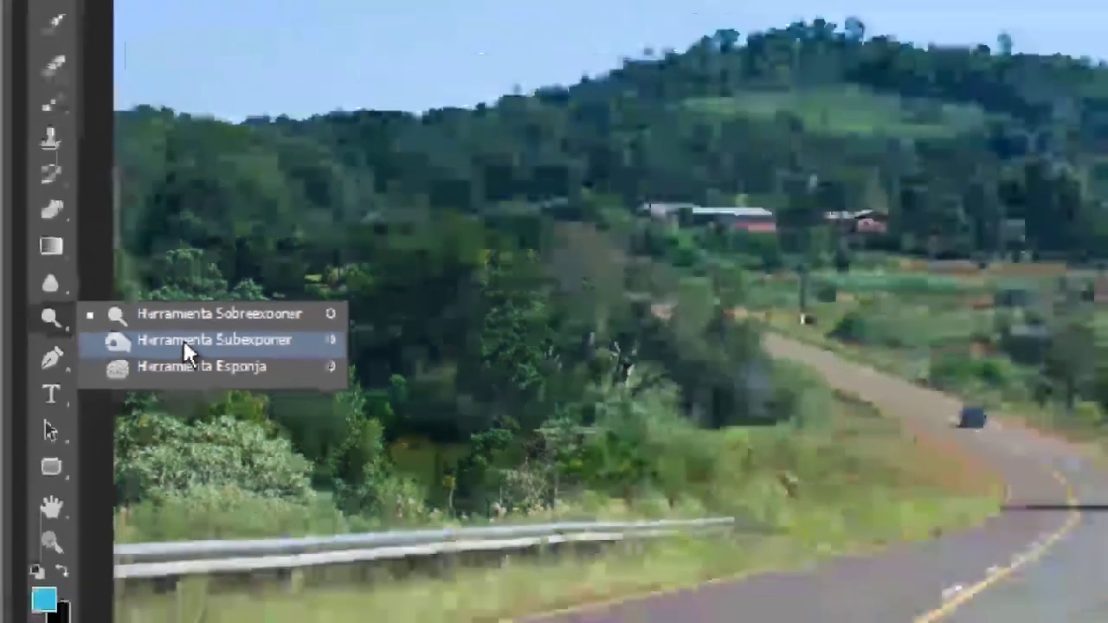
- Switch to the Burn (Subexponer) tool with a 188 px brush
click(381, 290)
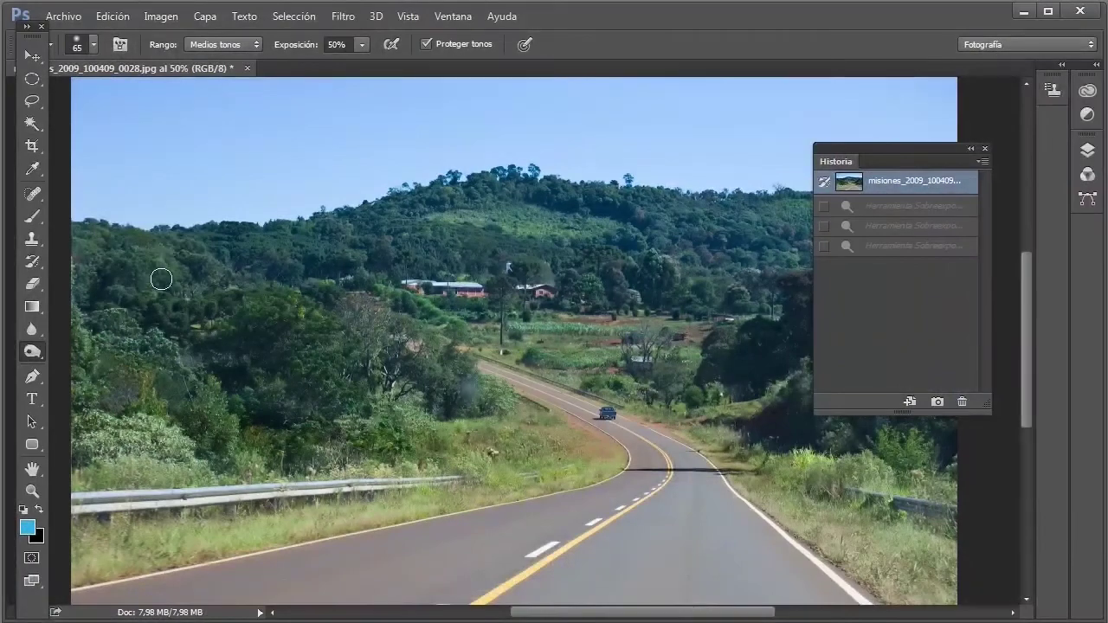
right_click(240, 335)
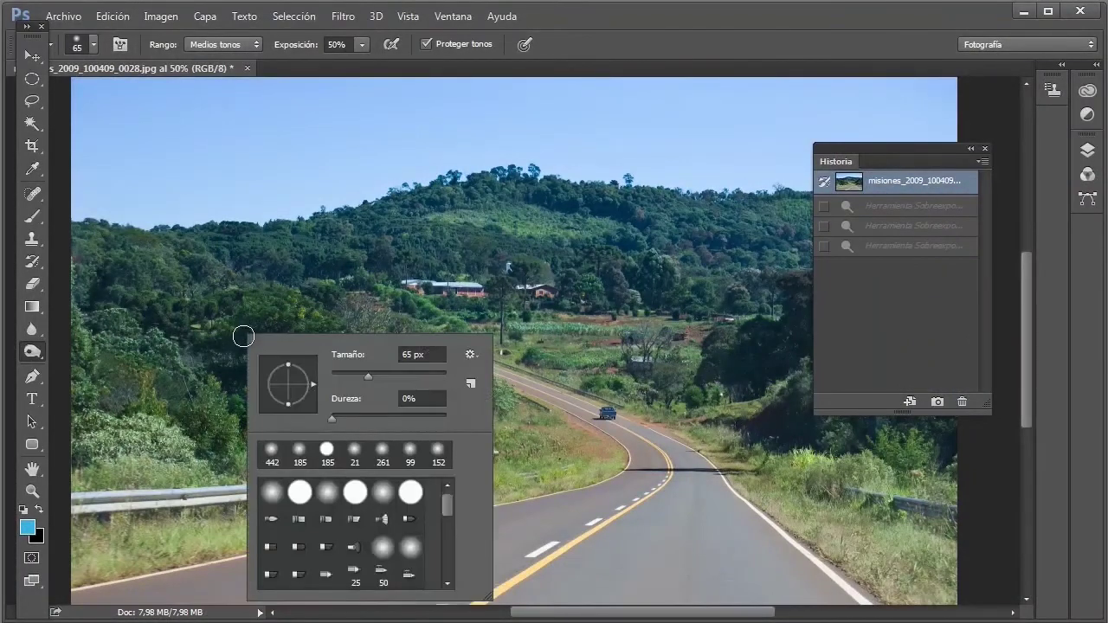
click(414, 376)
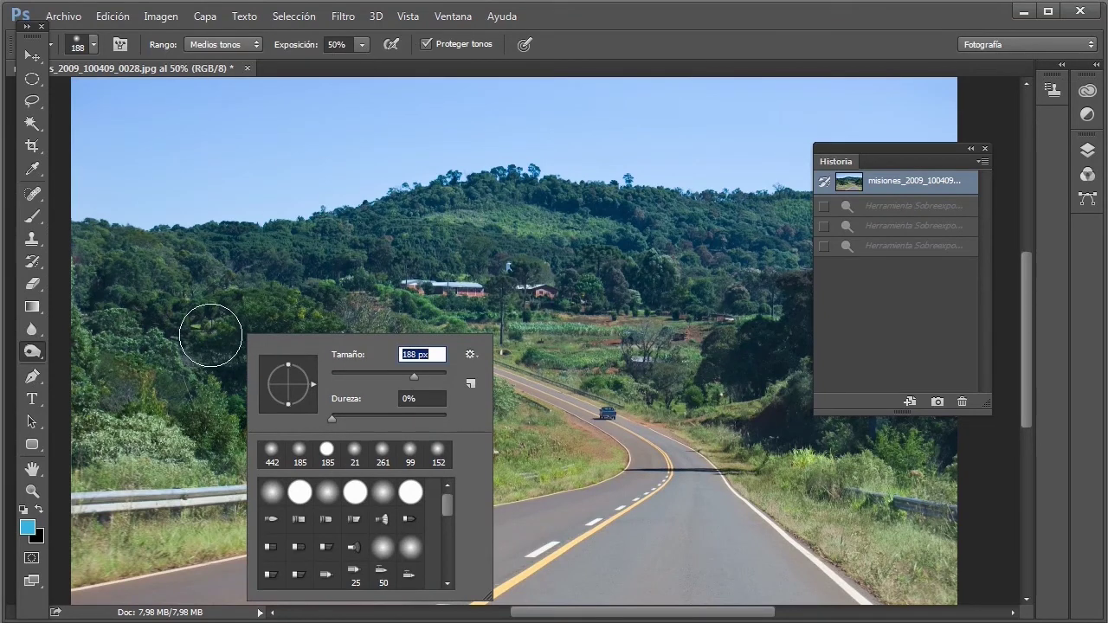
key(Return)
- Burn the left hillside foliage and trees down toward the guardrail
click(157, 347)
drag(157, 347, 227, 426)
mouse_move(272, 297)
mouse_down()
mouse_move(442, 473)
mouse_move(102, 443)
mouse_move(535, 447)
mouse_move(268, 328)
mouse_move(137, 298)
mouse_move(74, 501)
mouse_move(488, 449)
mouse_up()
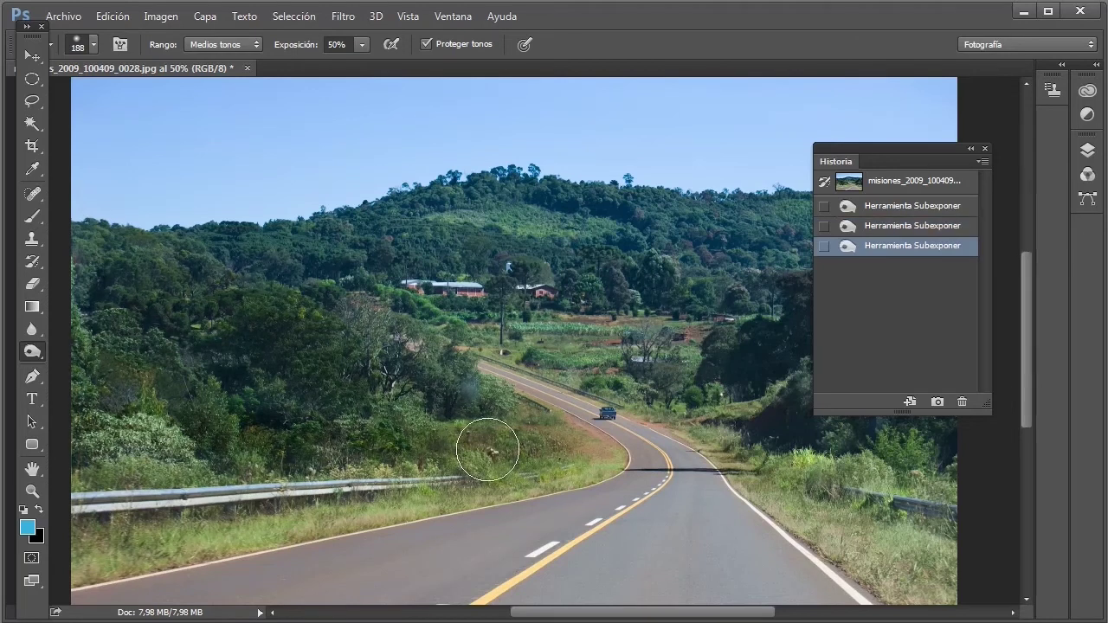
right_click(208, 266)
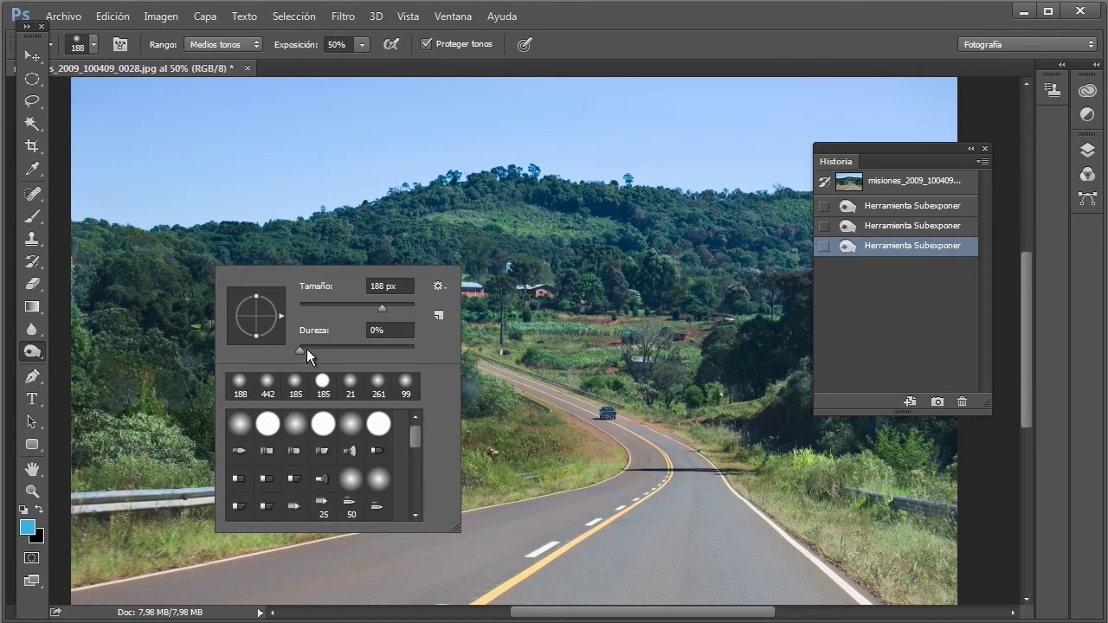
click(221, 53)
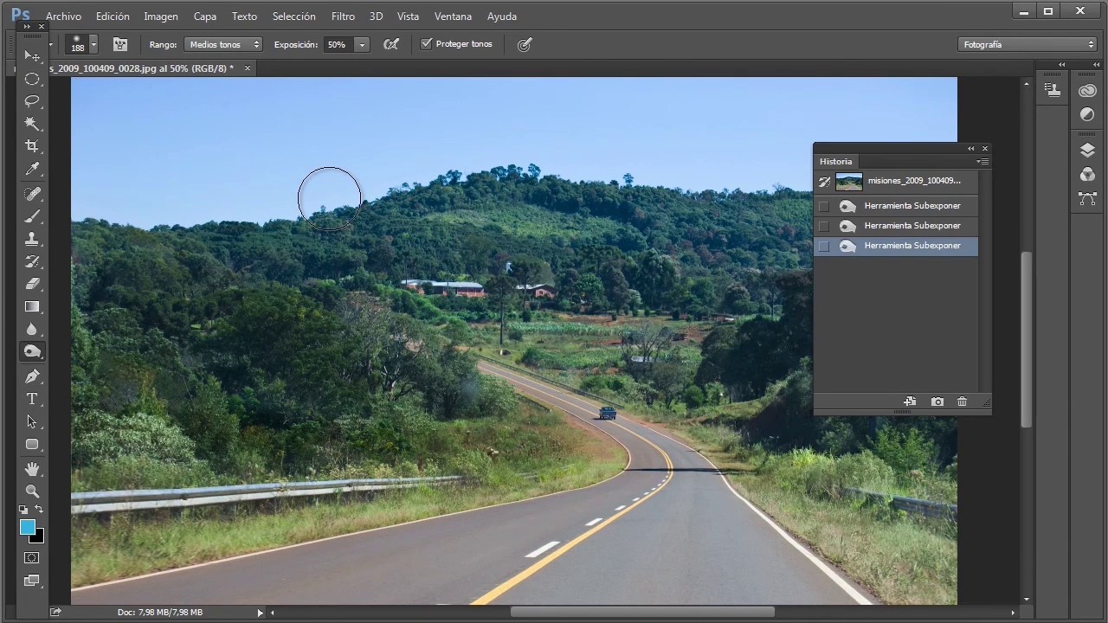
- Revert to the snapshot, set Burn range to Iluminaciones, and burn the lower-left and centre-left trees
click(891, 183)
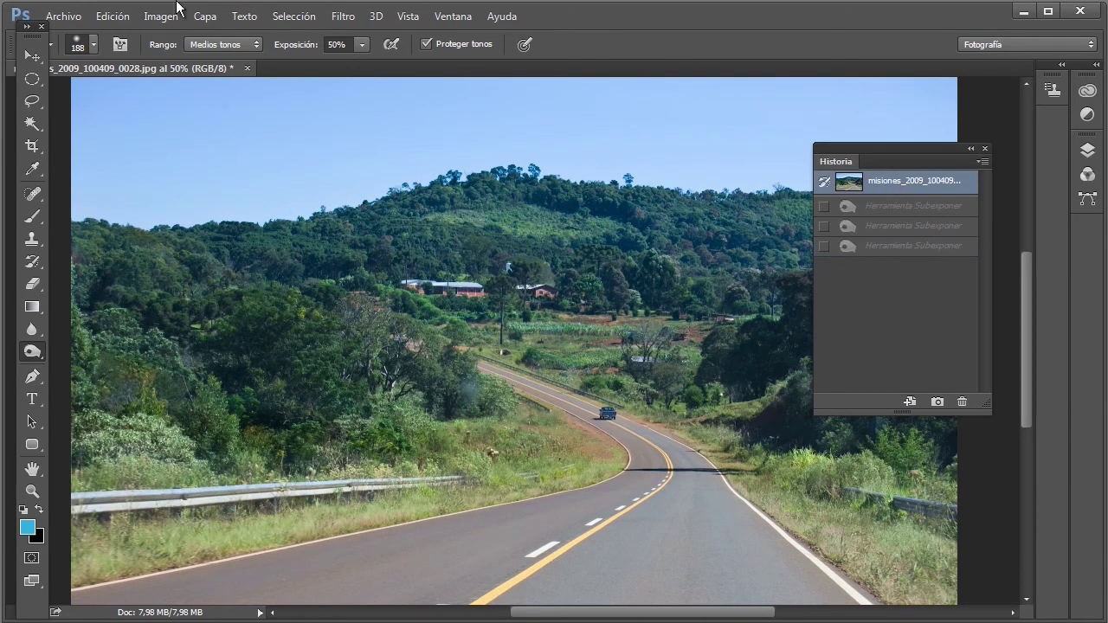
click(257, 47)
click(257, 47)
click(257, 46)
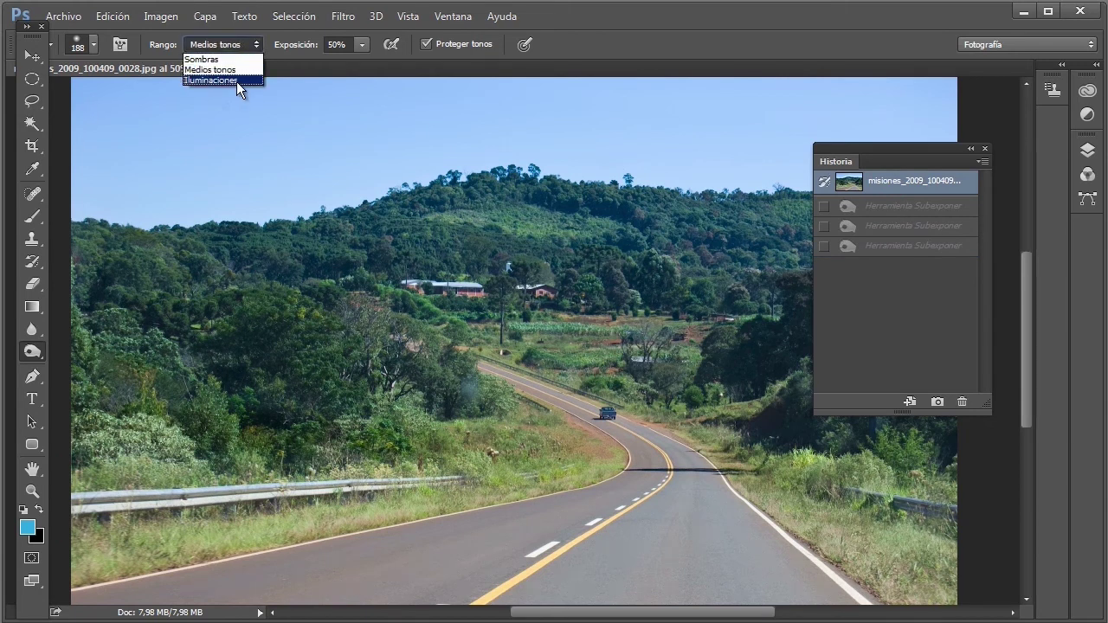
click(236, 80)
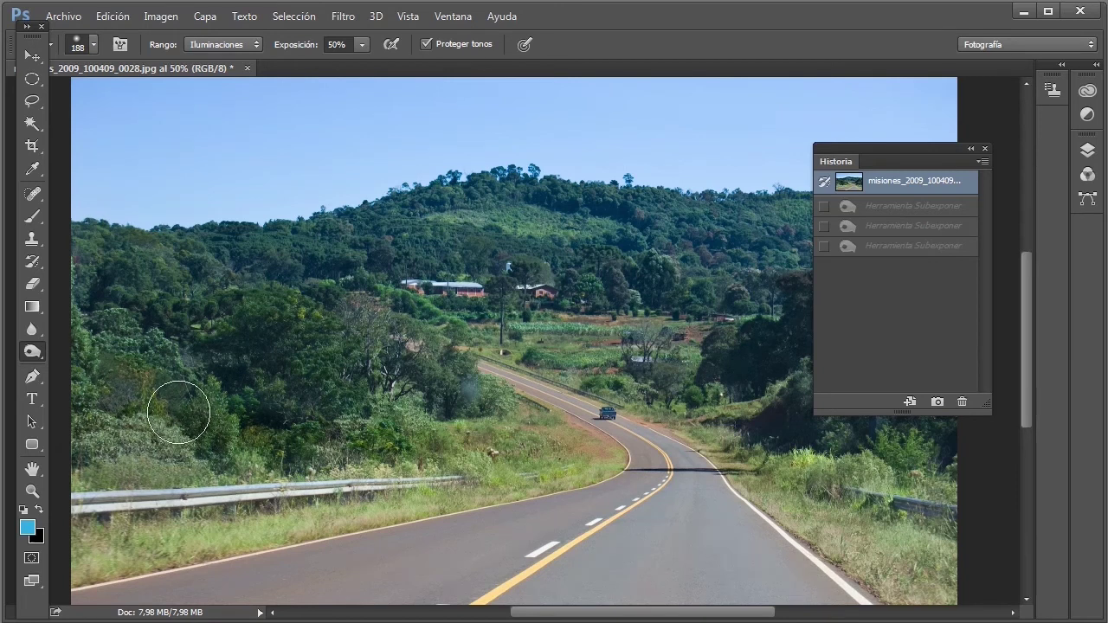
mouse_move(112, 433)
mouse_down()
mouse_move(100, 502)
mouse_move(433, 486)
mouse_move(176, 528)
mouse_move(82, 530)
mouse_up()
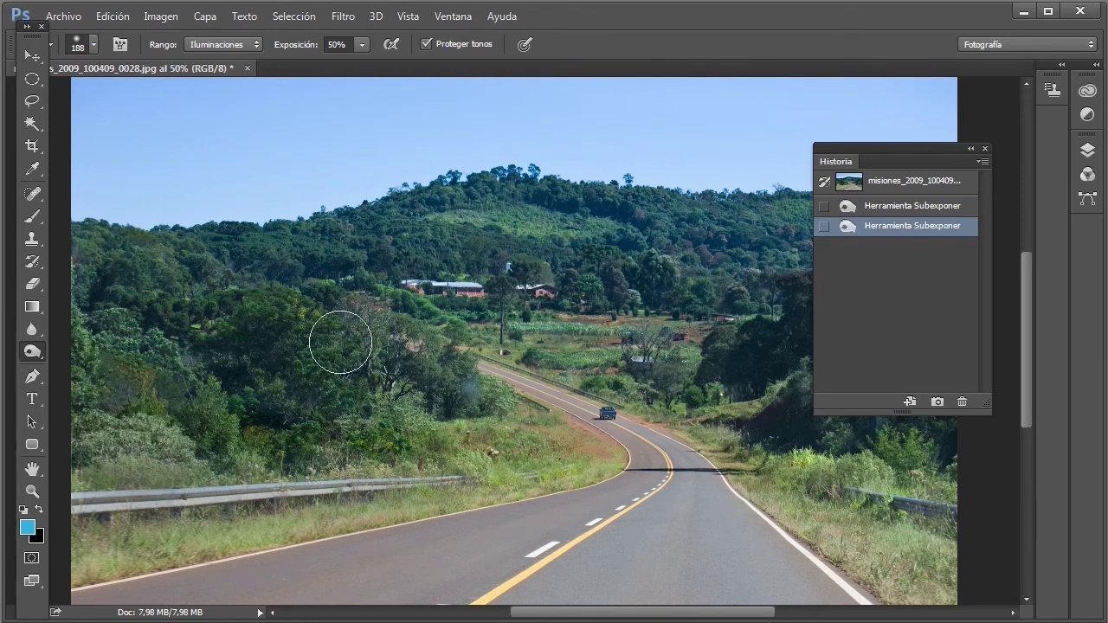
drag(370, 364, 420, 381)
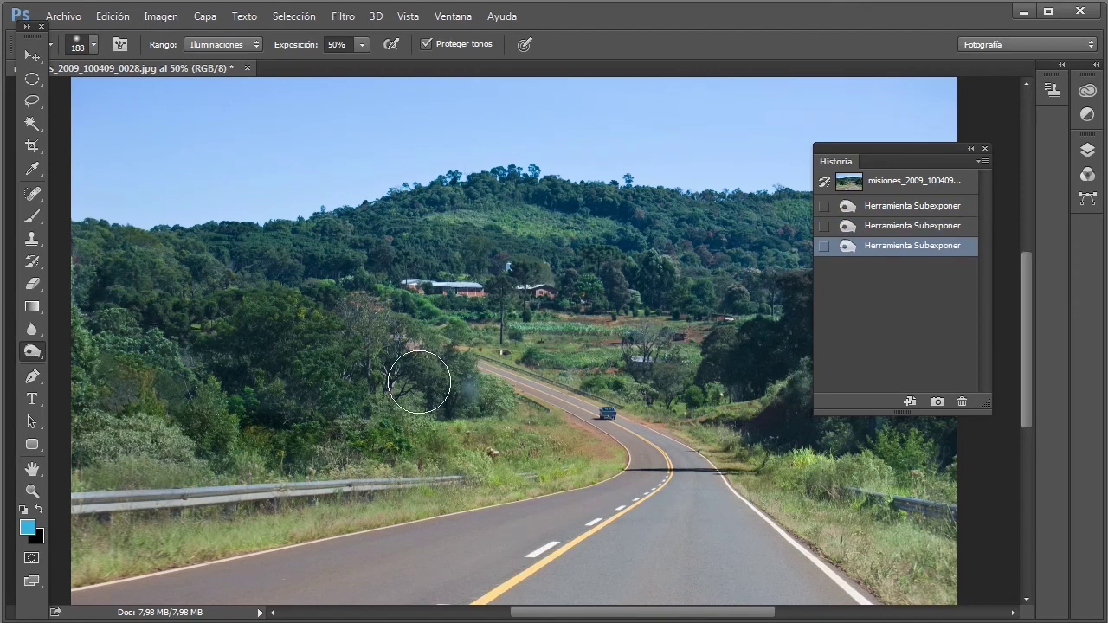
- Select the Sponge tool in Desaturar mode with a 130 px brush
right_click(42, 354)
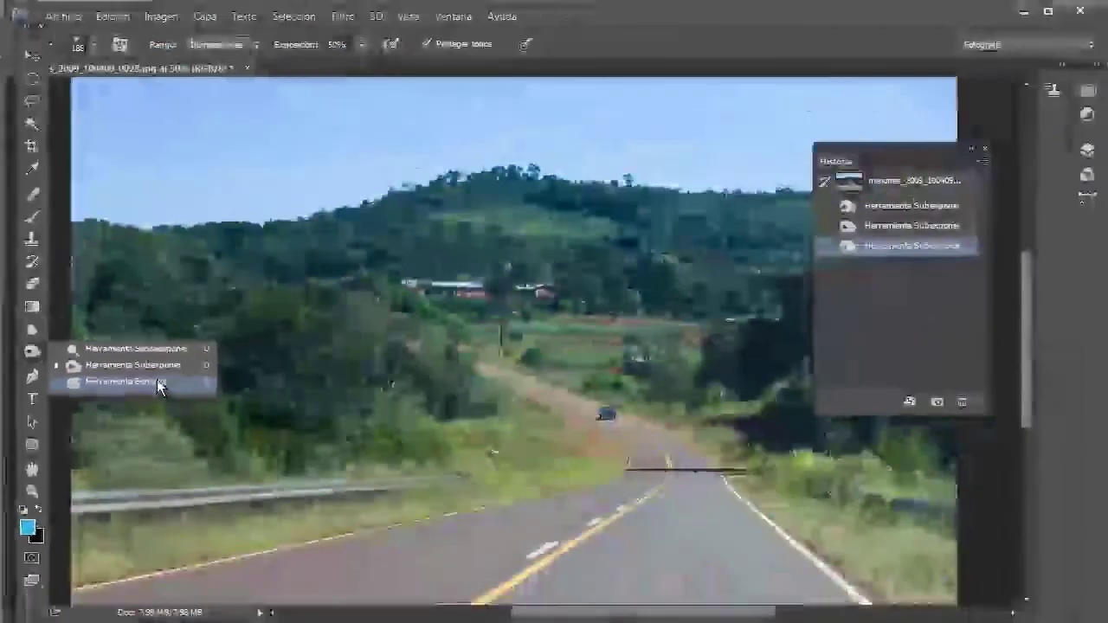
click(156, 379)
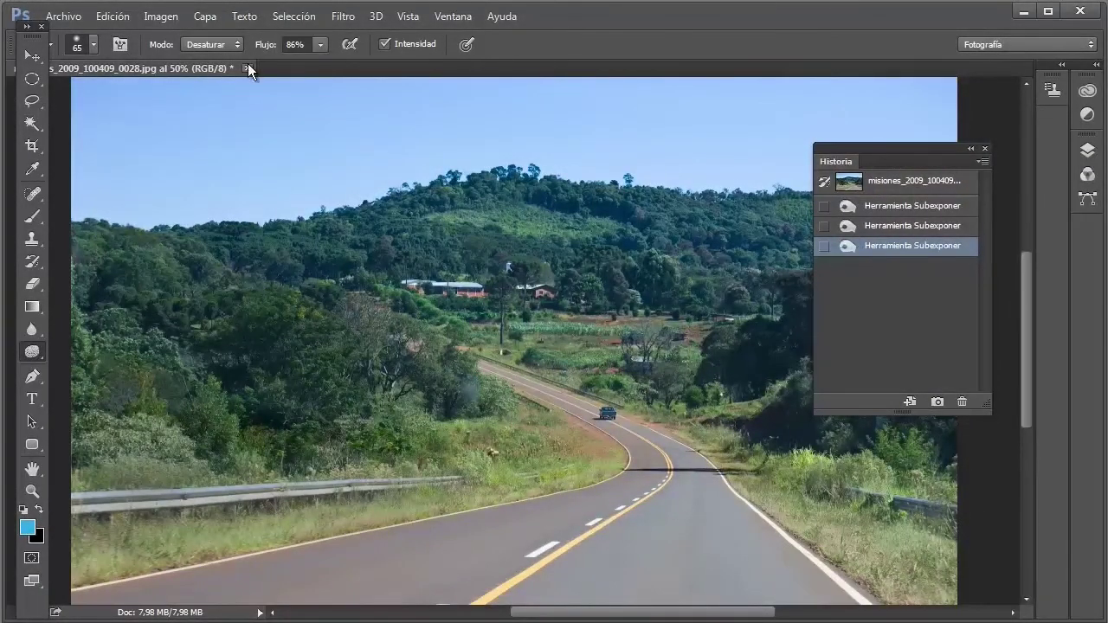
click(241, 41)
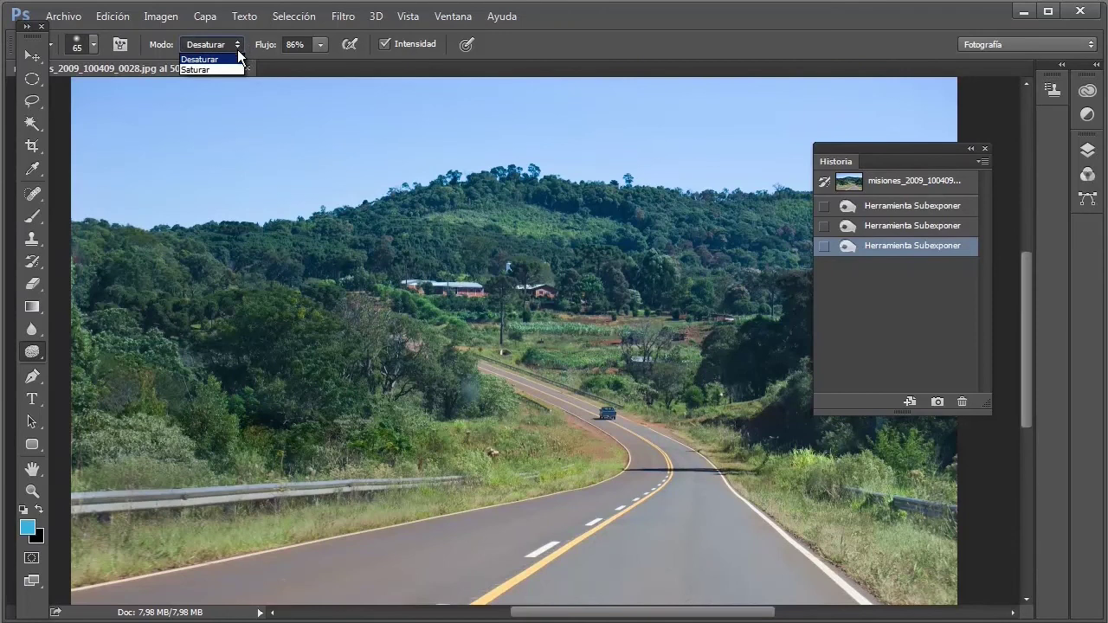
click(231, 59)
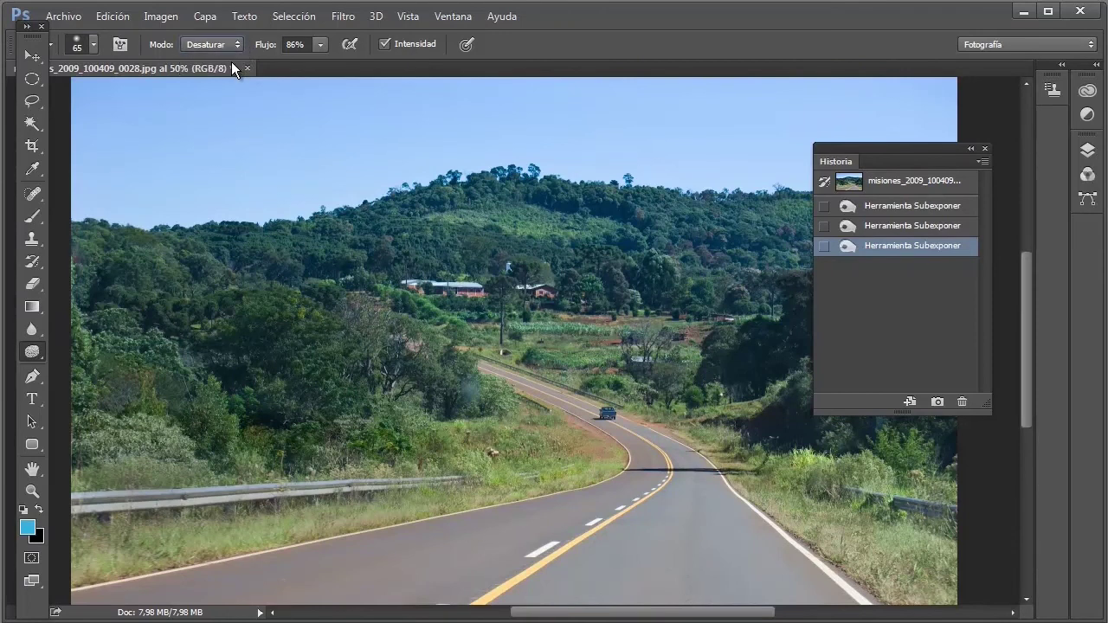
right_click(686, 526)
click(840, 564)
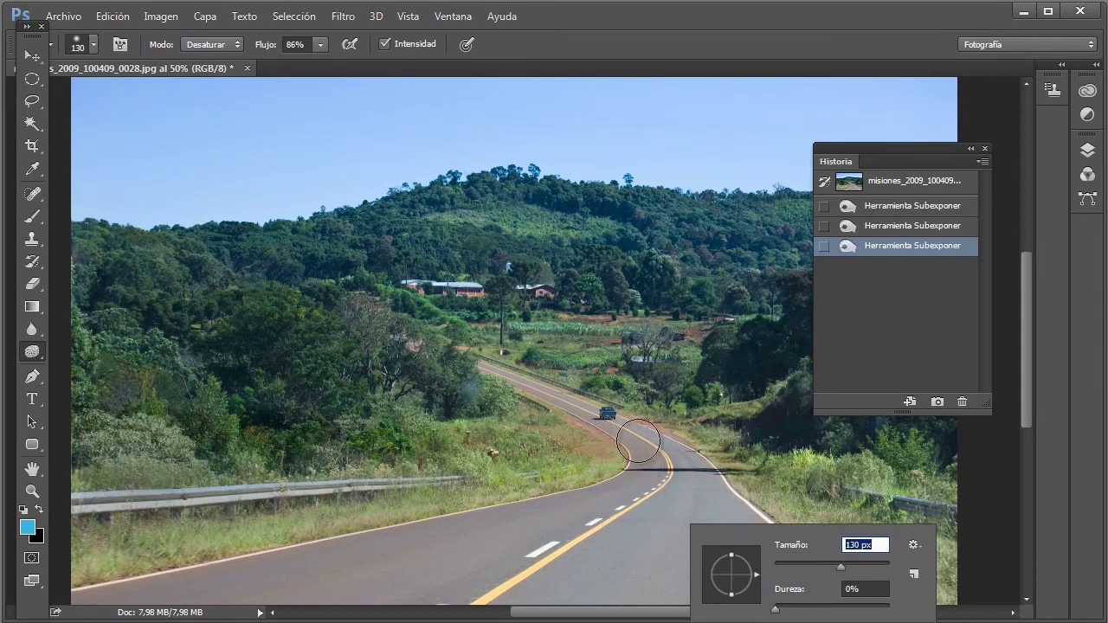
click(648, 451)
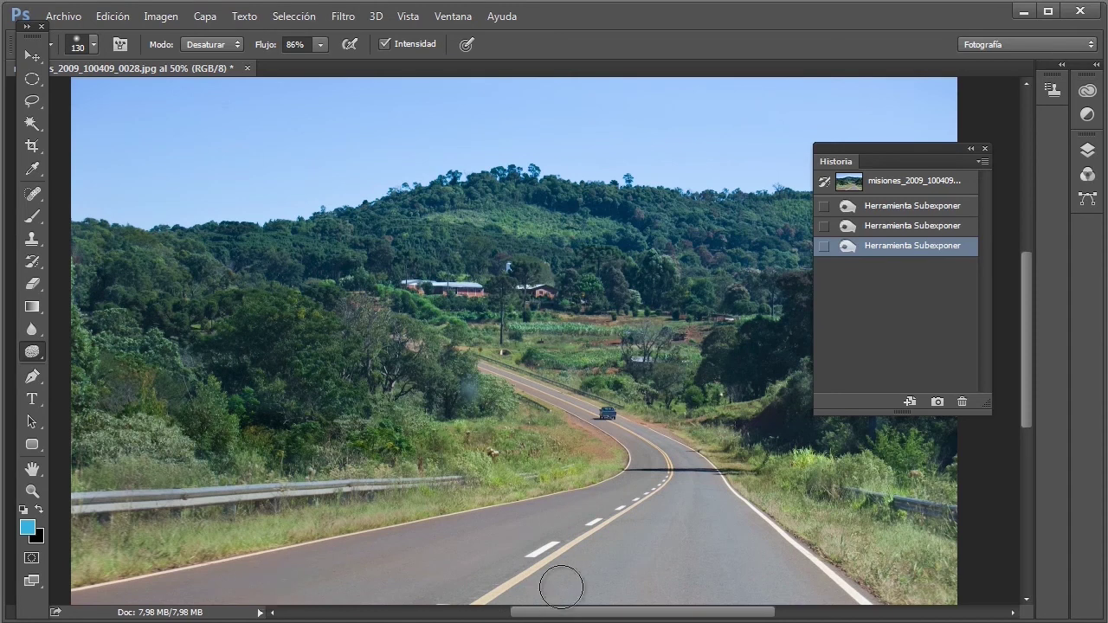
- Shrink the brush to 74 px and desaturate the road from the bottom edge up to the car
click(668, 476)
right_click(668, 476)
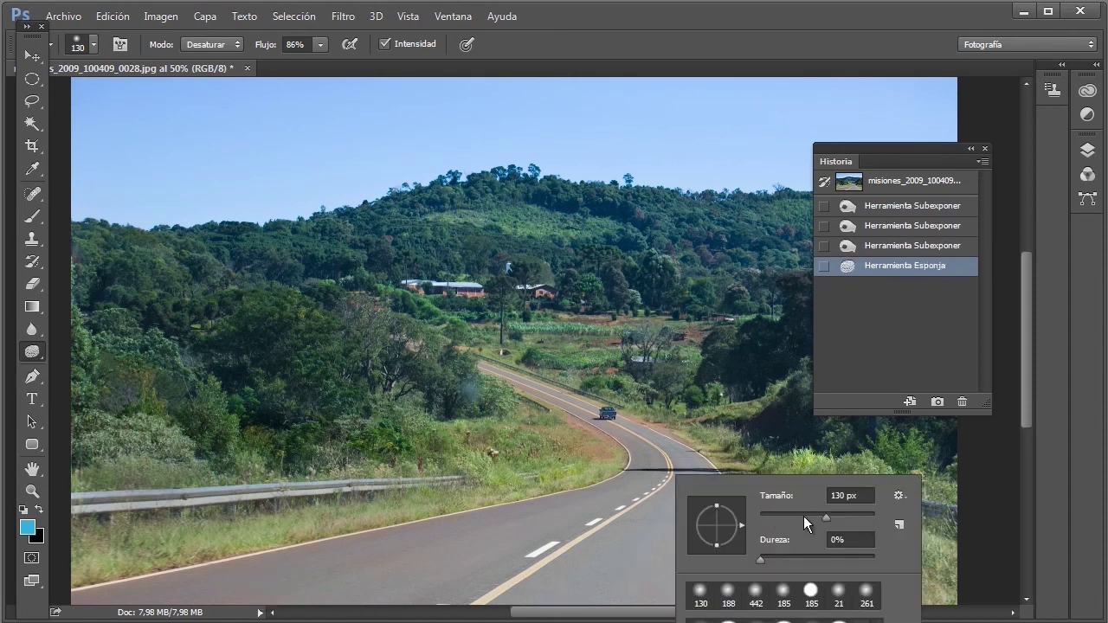
drag(807, 516, 794, 517)
key(Return)
drag(662, 461, 495, 377)
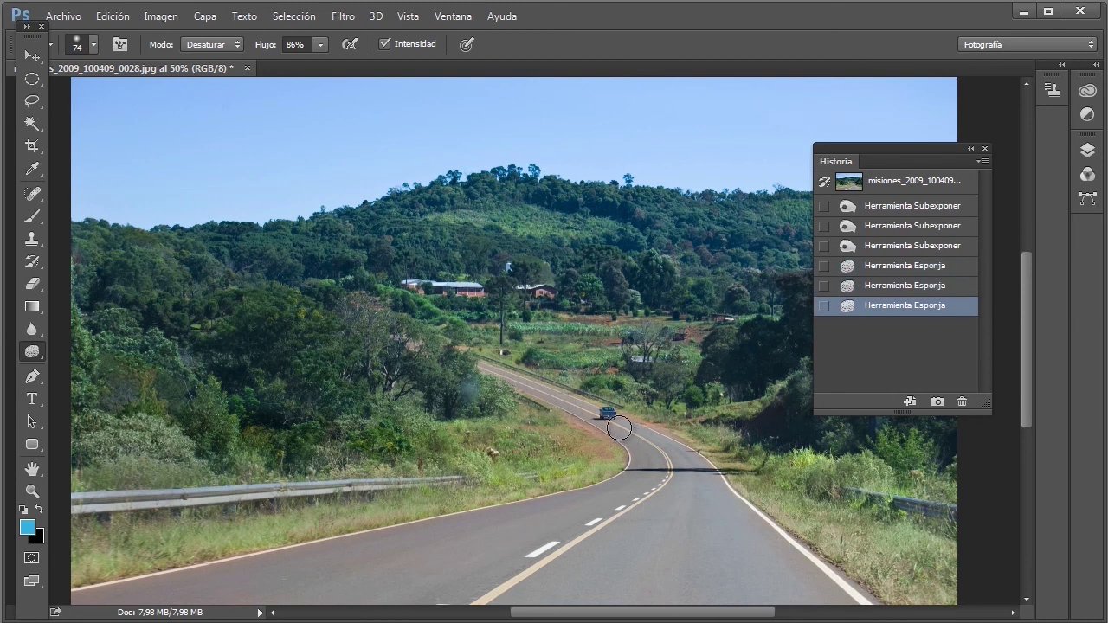
drag(538, 549, 472, 610)
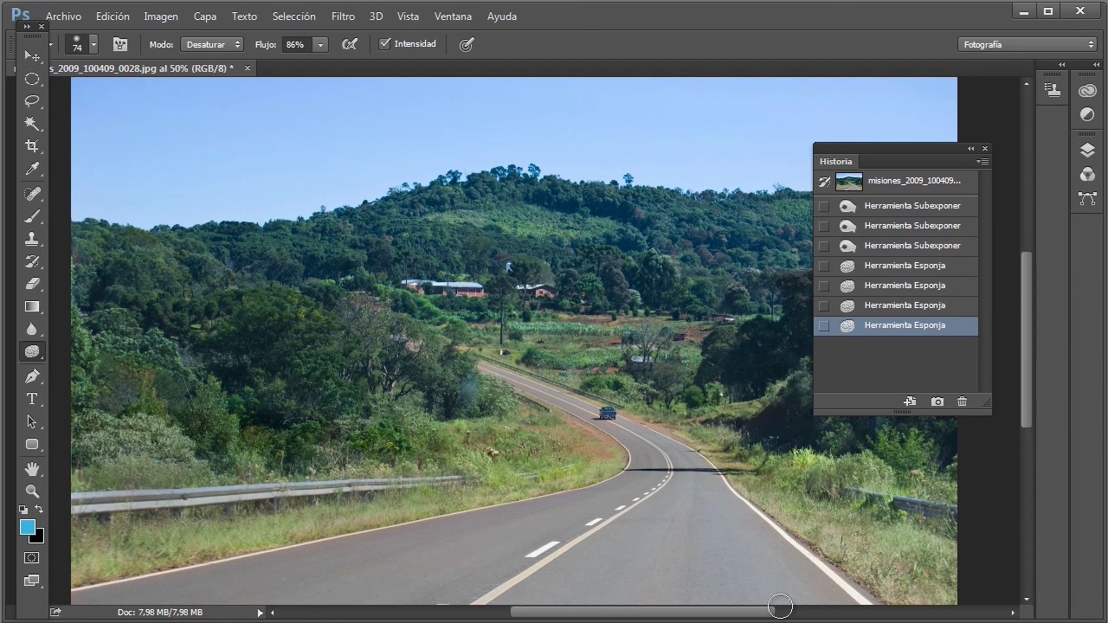
drag(290, 603, 810, 604)
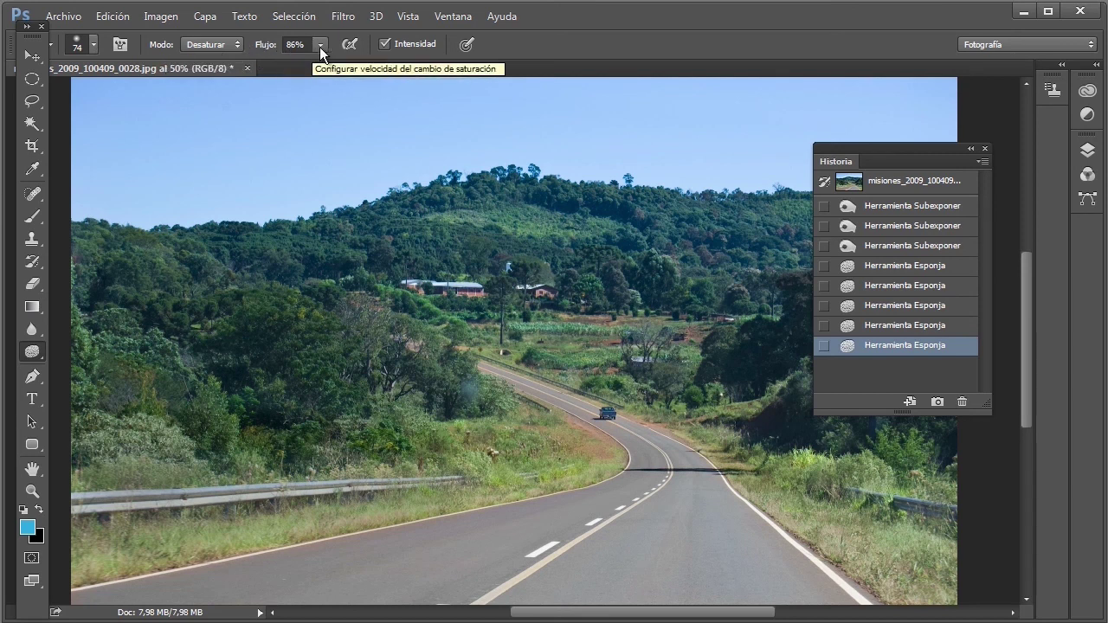
- Revert to the snapshot, set Sponge mode to Saturar, and saturate the road and roadside grass
click(919, 187)
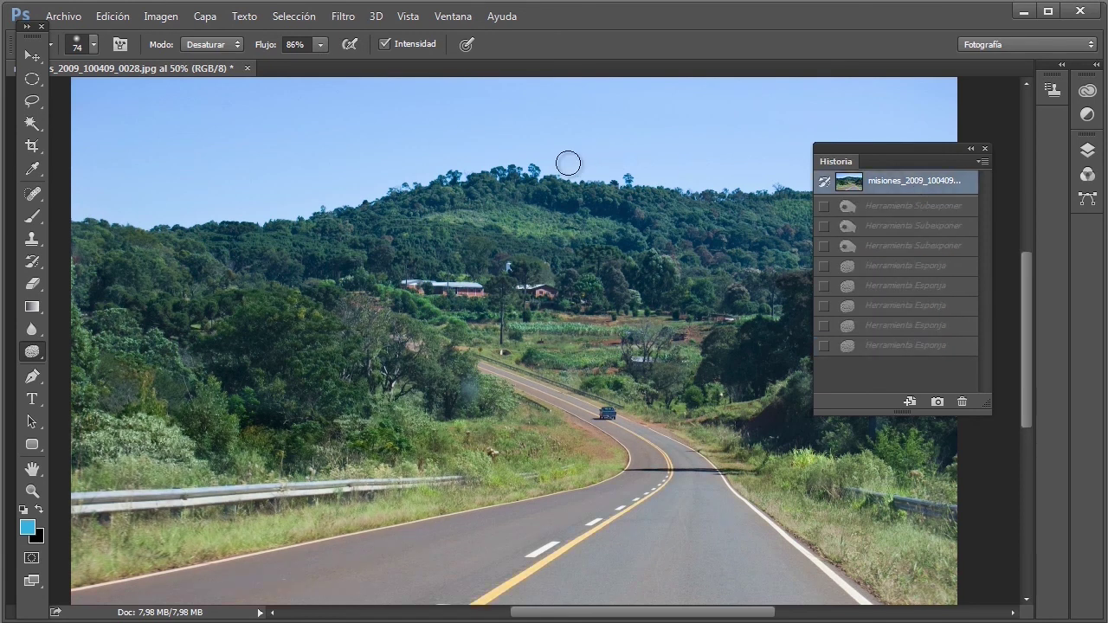
click(239, 44)
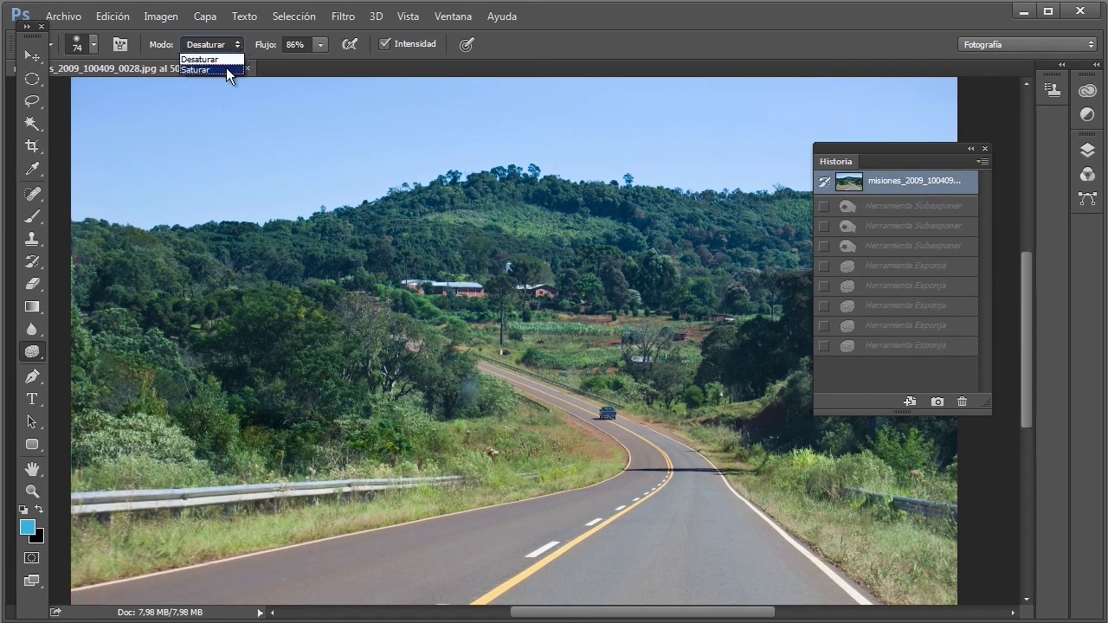
click(226, 69)
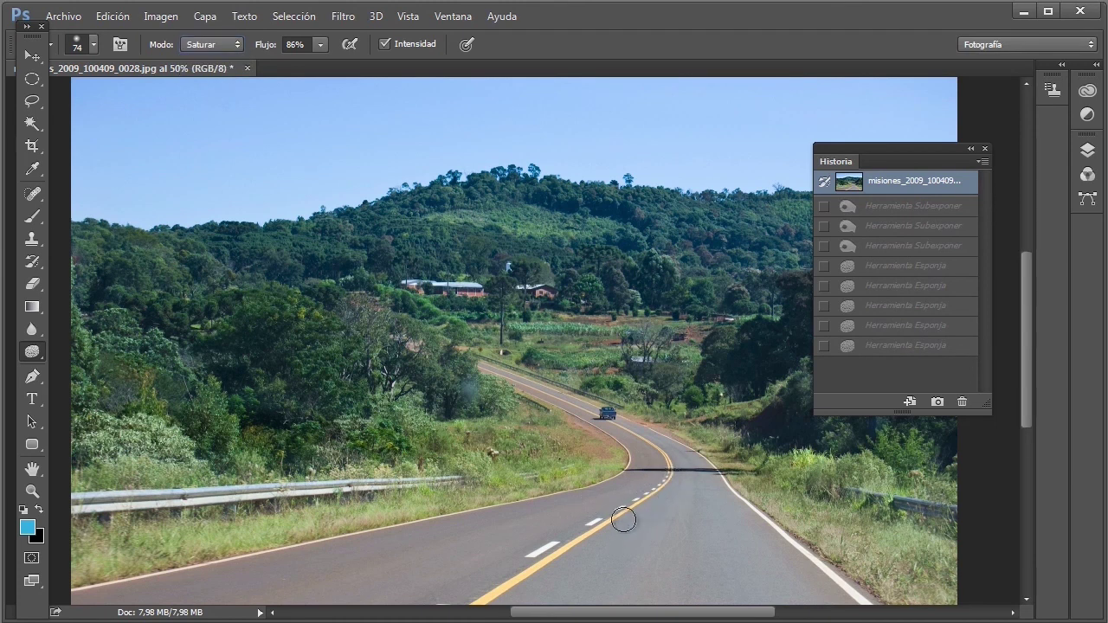
drag(566, 552, 482, 600)
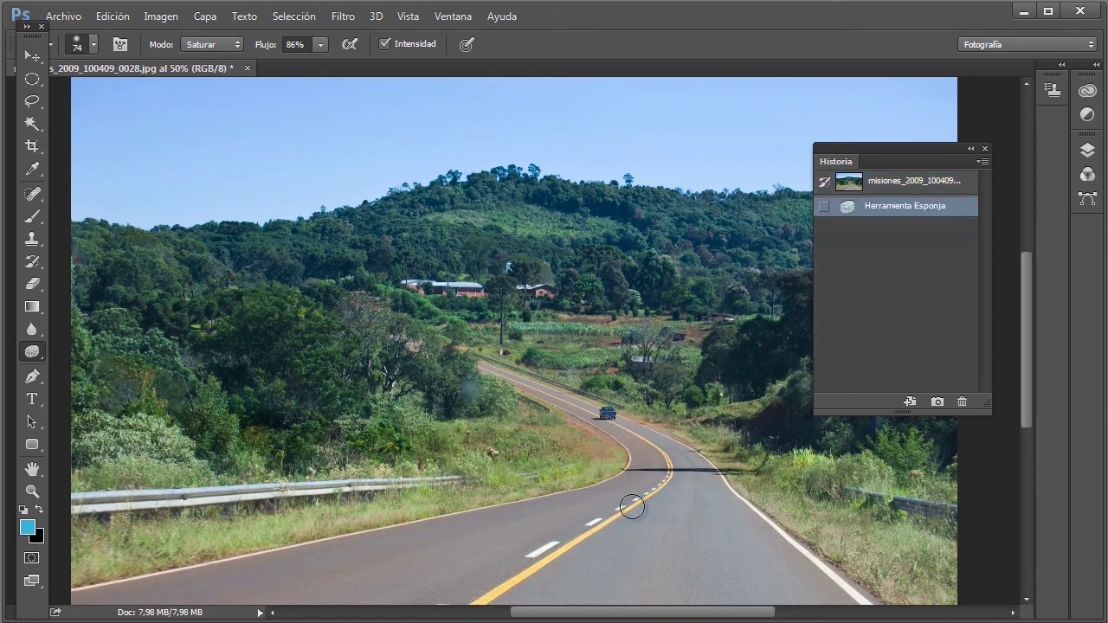
drag(555, 566, 481, 604)
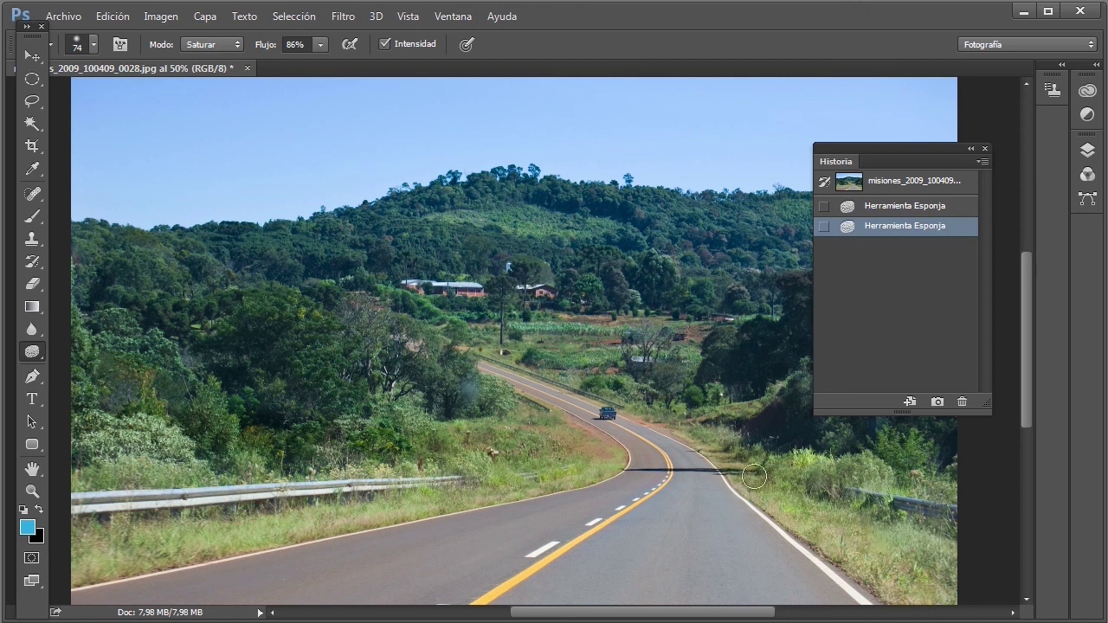
drag(722, 450, 688, 447)
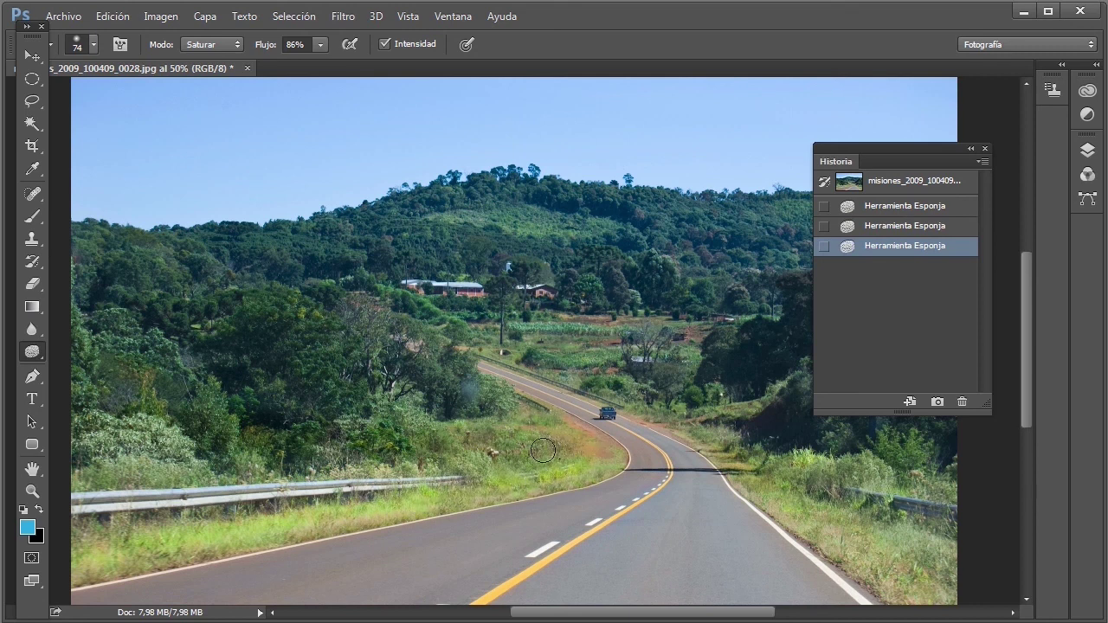
drag(486, 445, 484, 440)
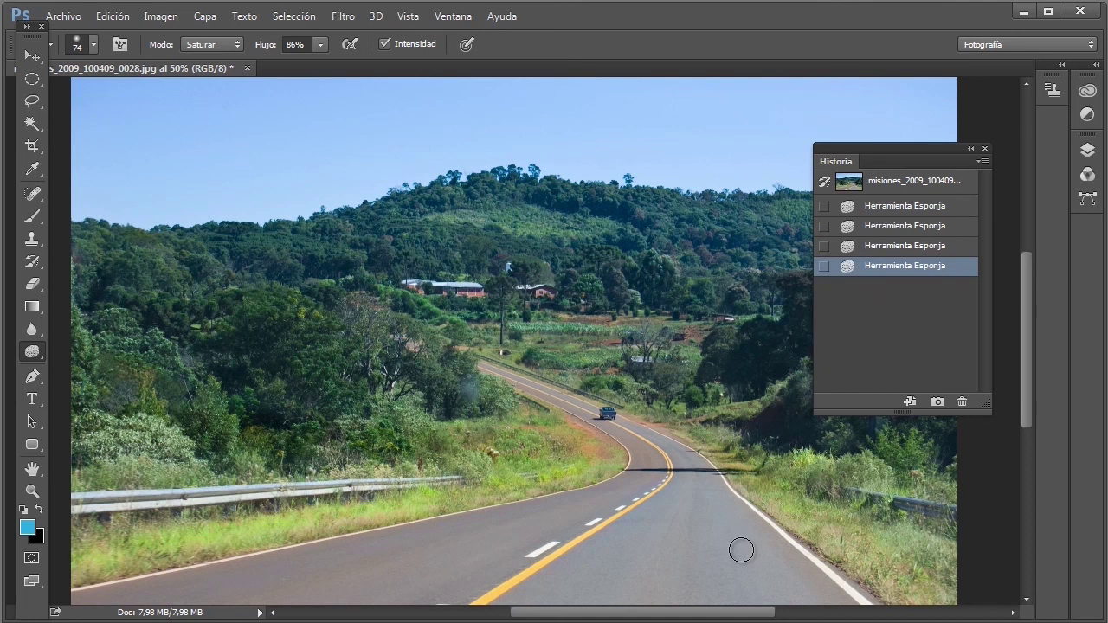
click(33, 351)
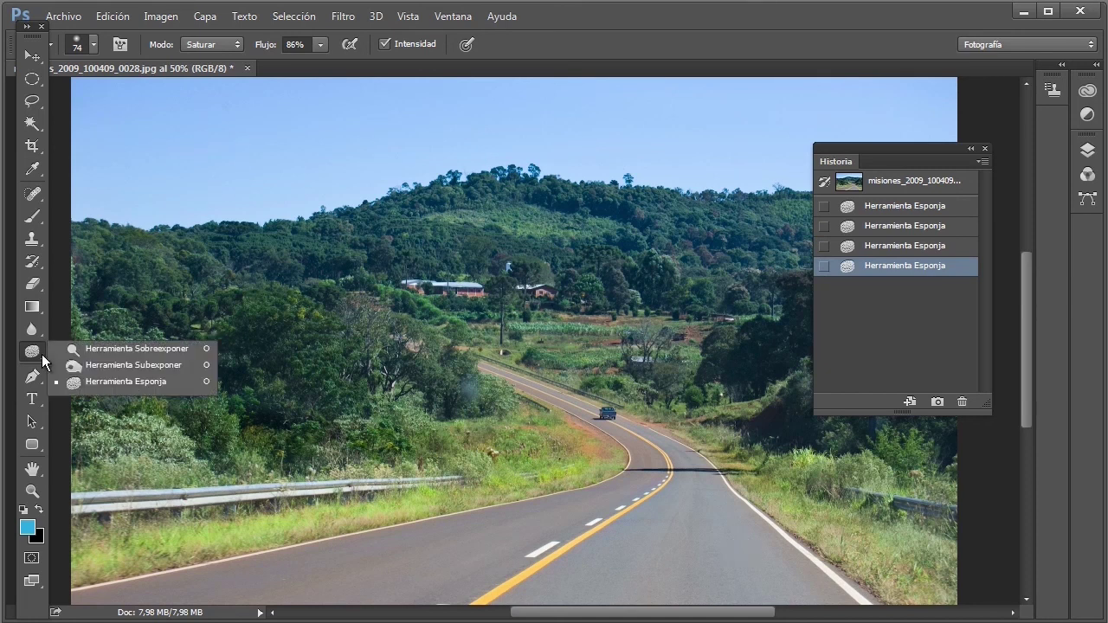